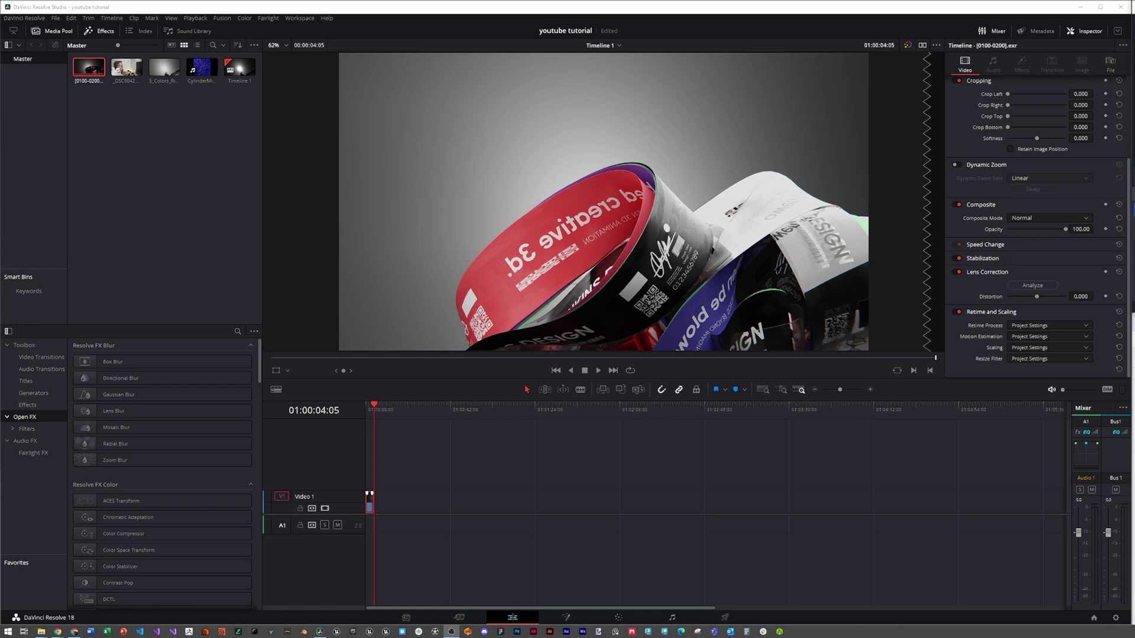
Preview the ribbon clip from its start on the timeline.
drag(375, 407, 358, 409)
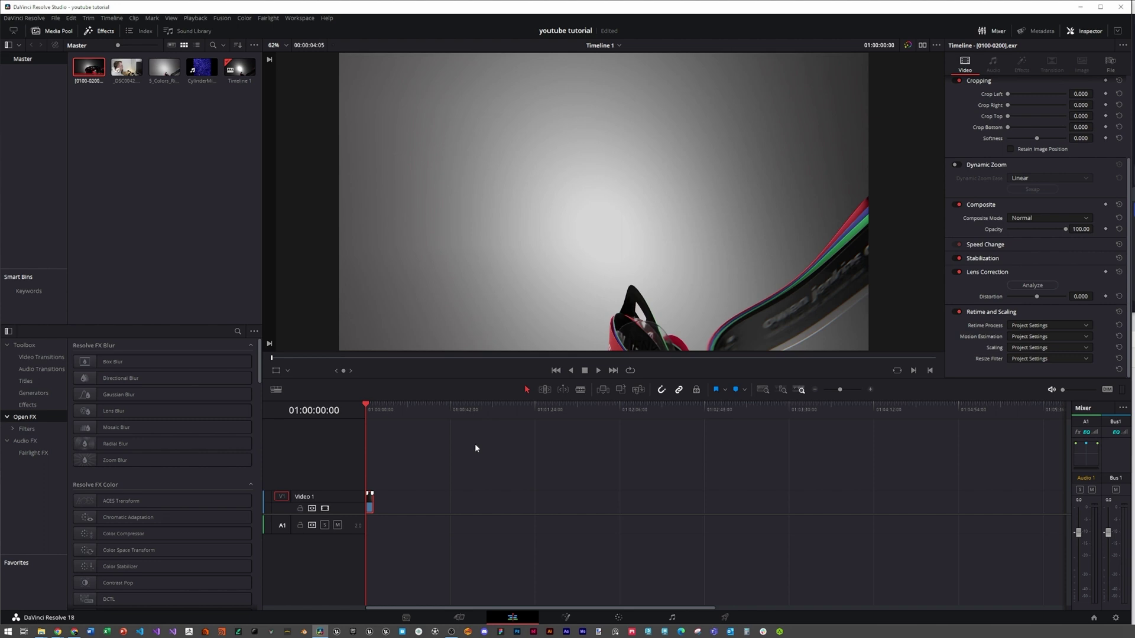
key(space)
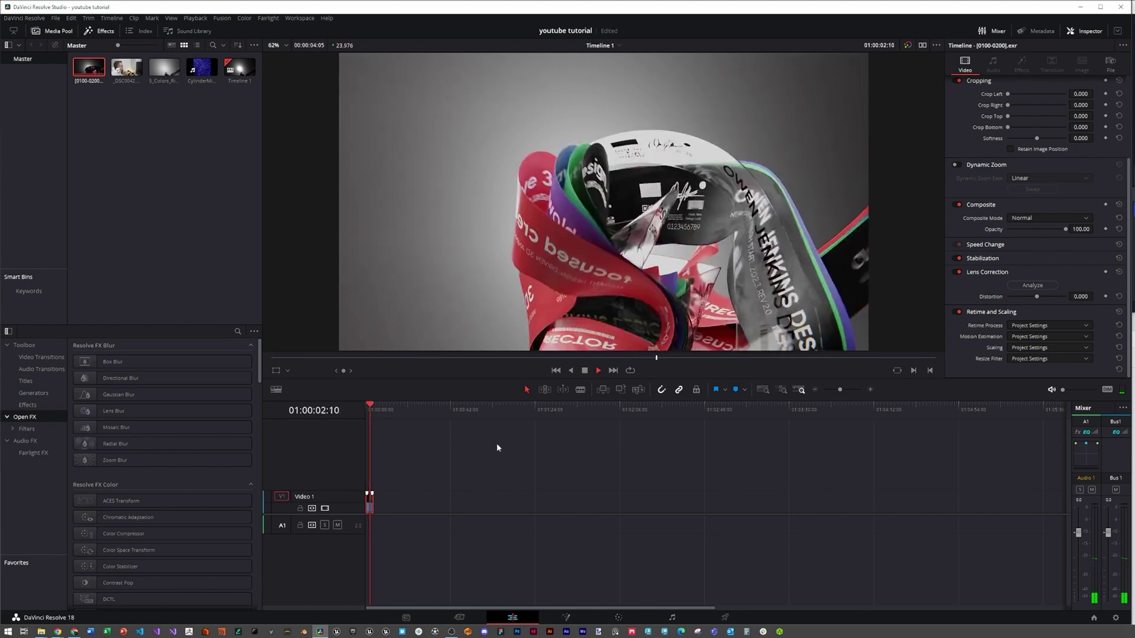
key(space)
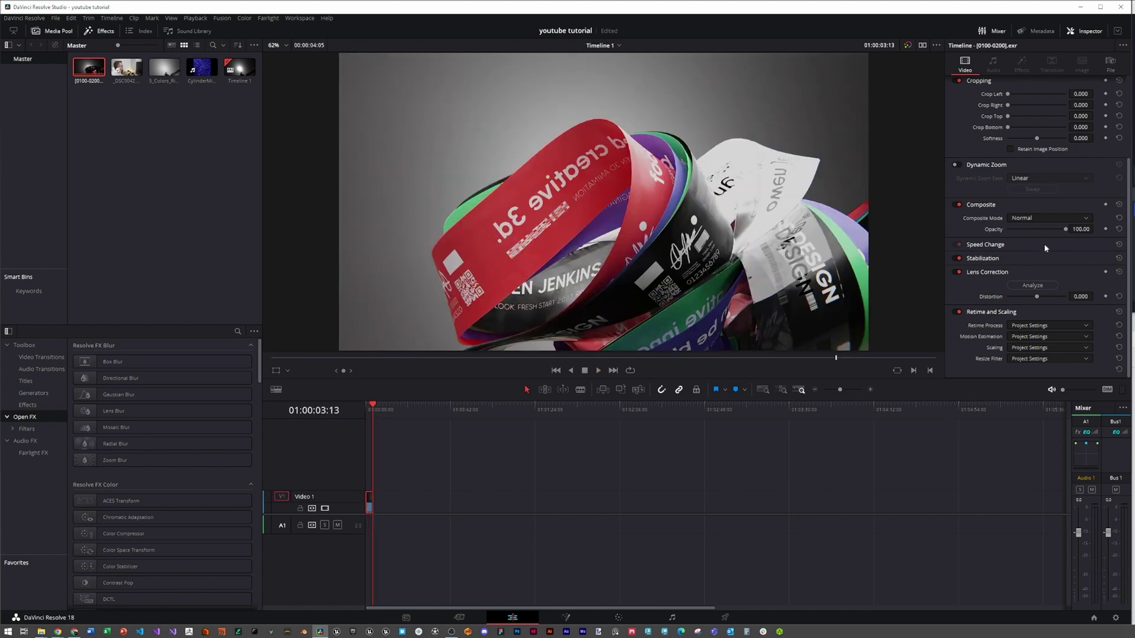
scroll(1044, 244, up, 3)
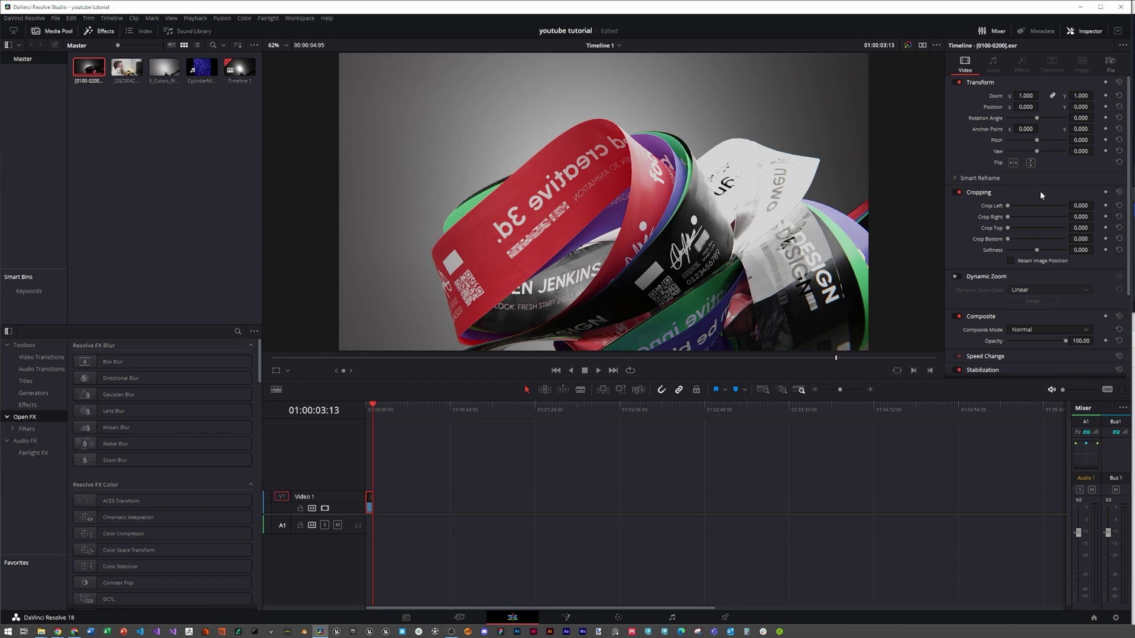
scroll(1040, 191, down, 3)
Set Retime Process to Optical Flow and Motion Estimation to Speed Warp.
click(1032, 327)
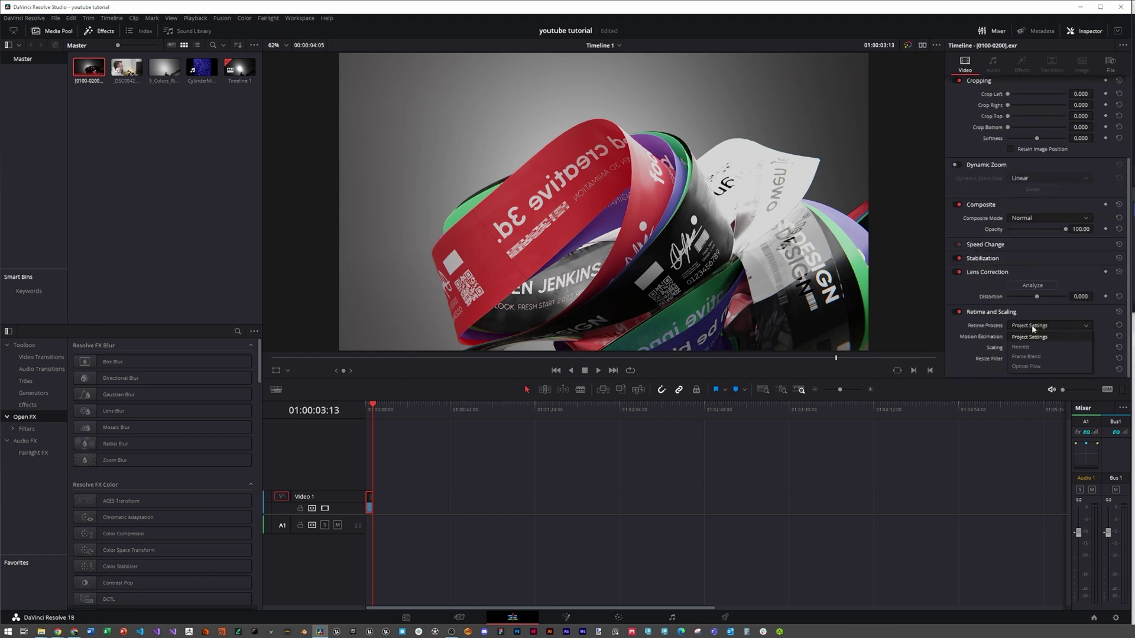
click(1035, 367)
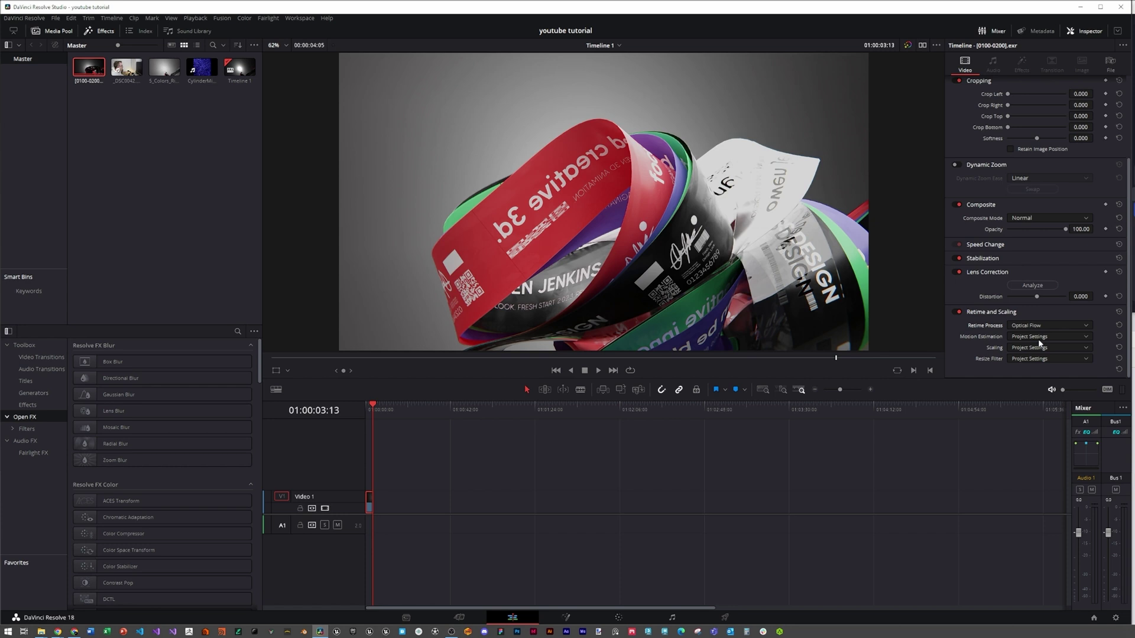
click(1064, 337)
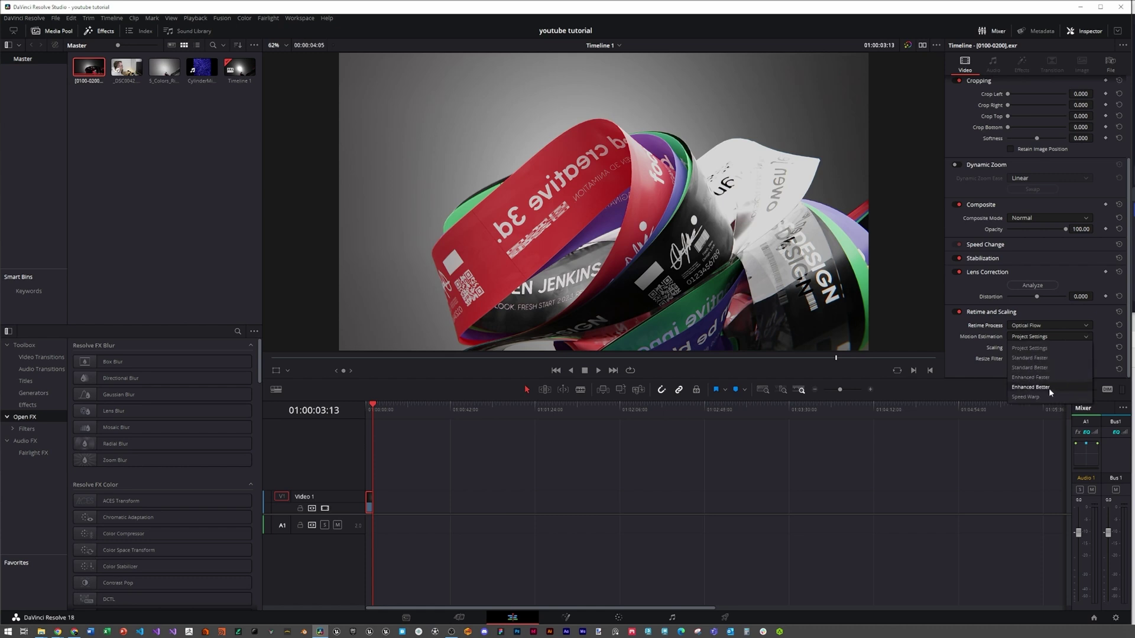
click(1033, 396)
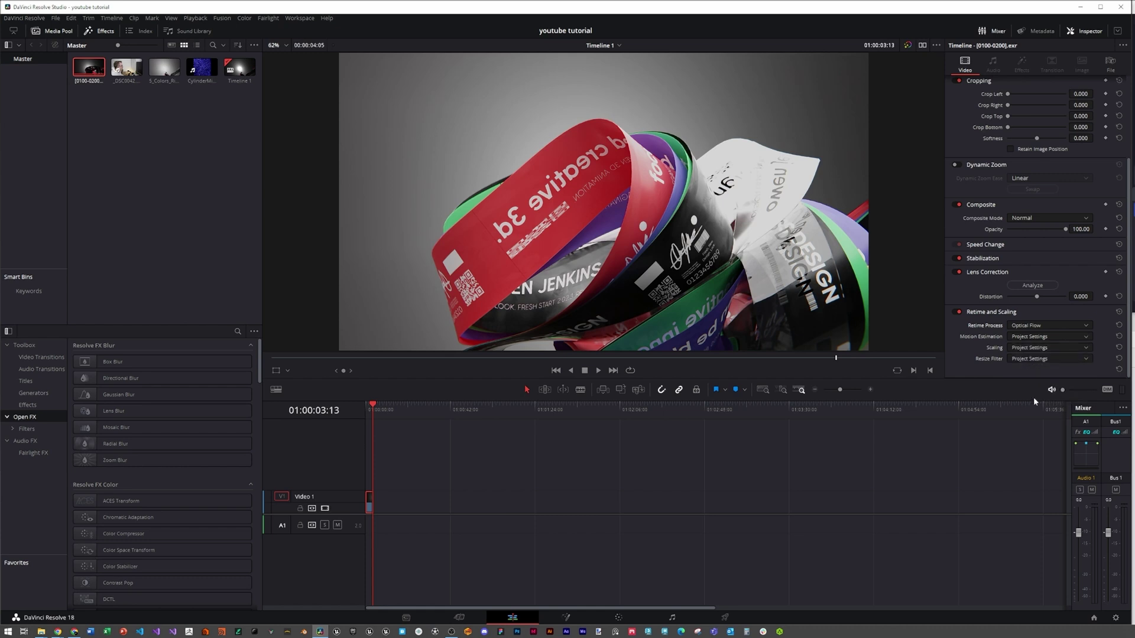
click(1056, 354)
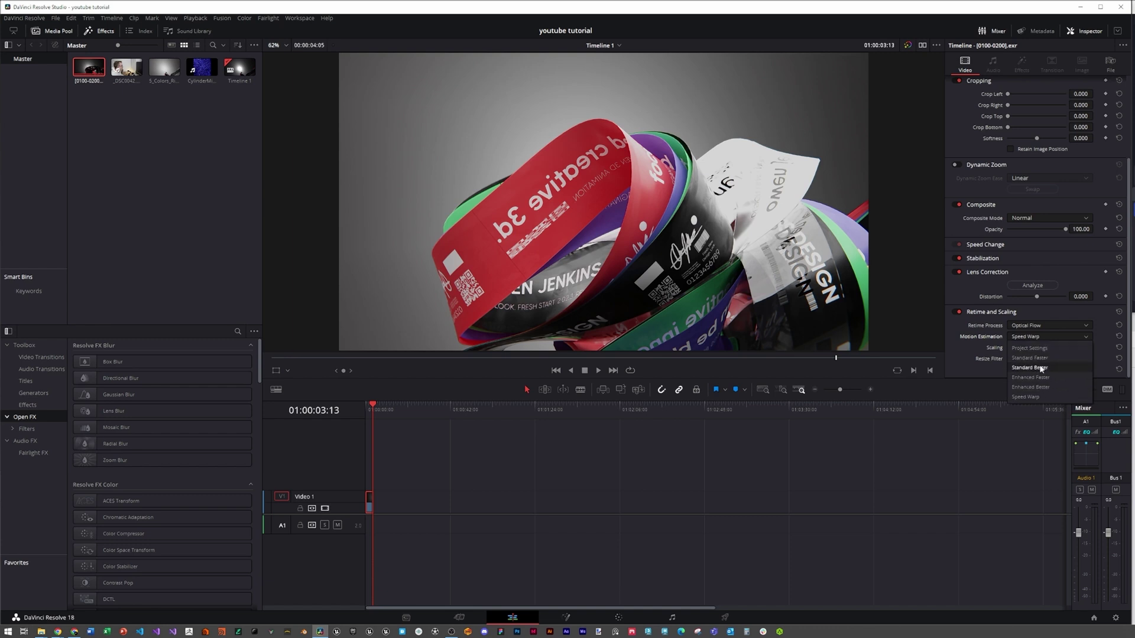
click(358, 513)
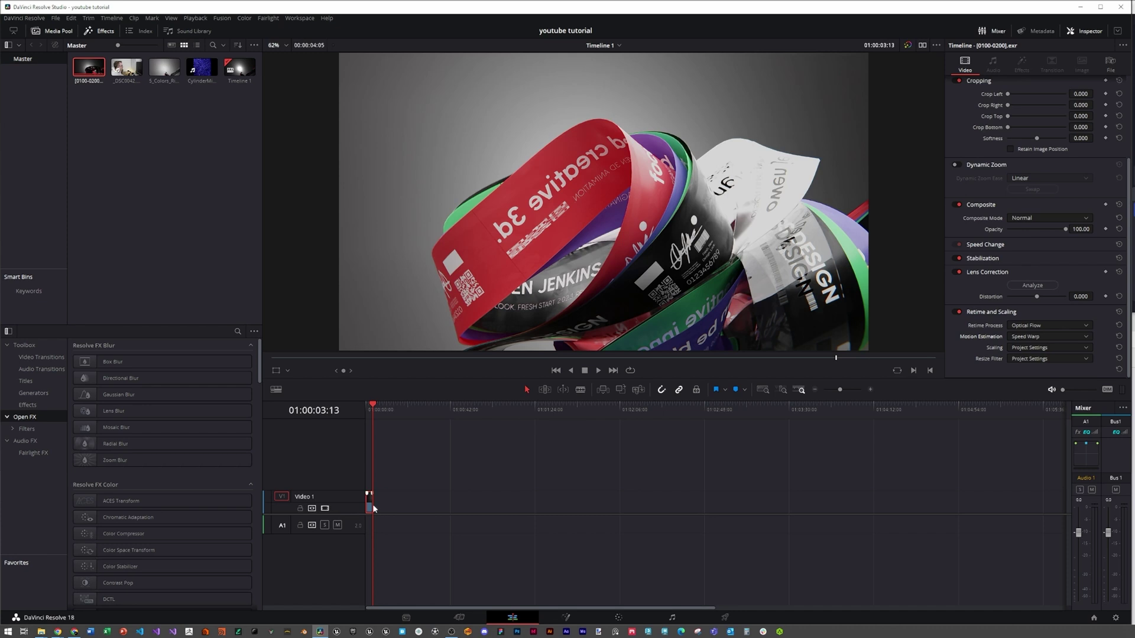
Slow the ribbon clip via Change Clip Speed and extend its end on the timeline.
right_click(371, 503)
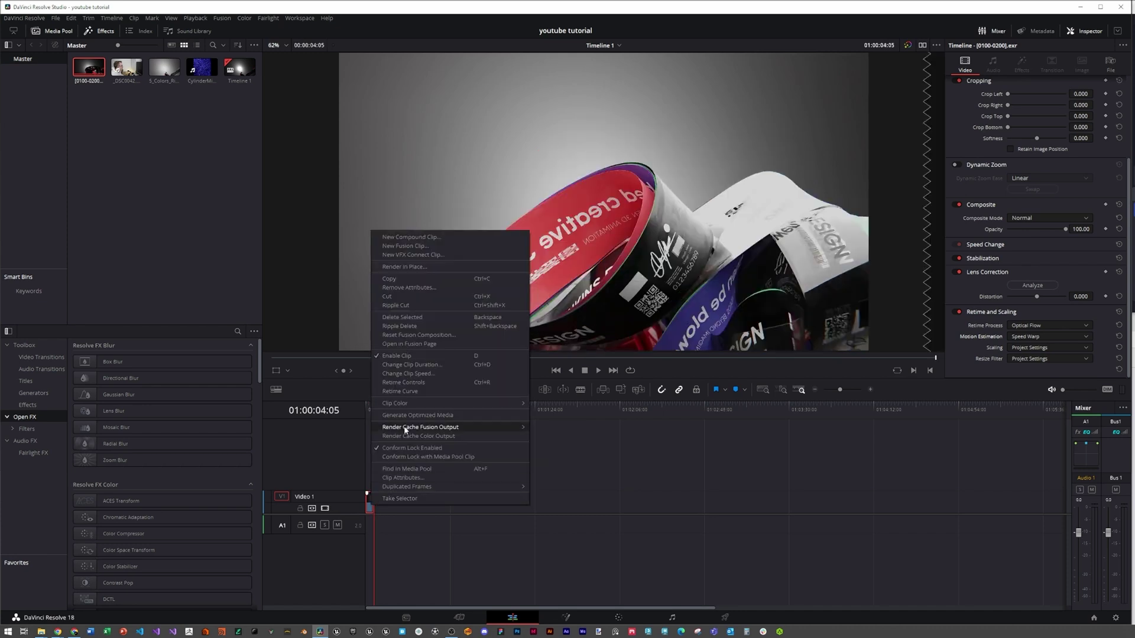
click(411, 374)
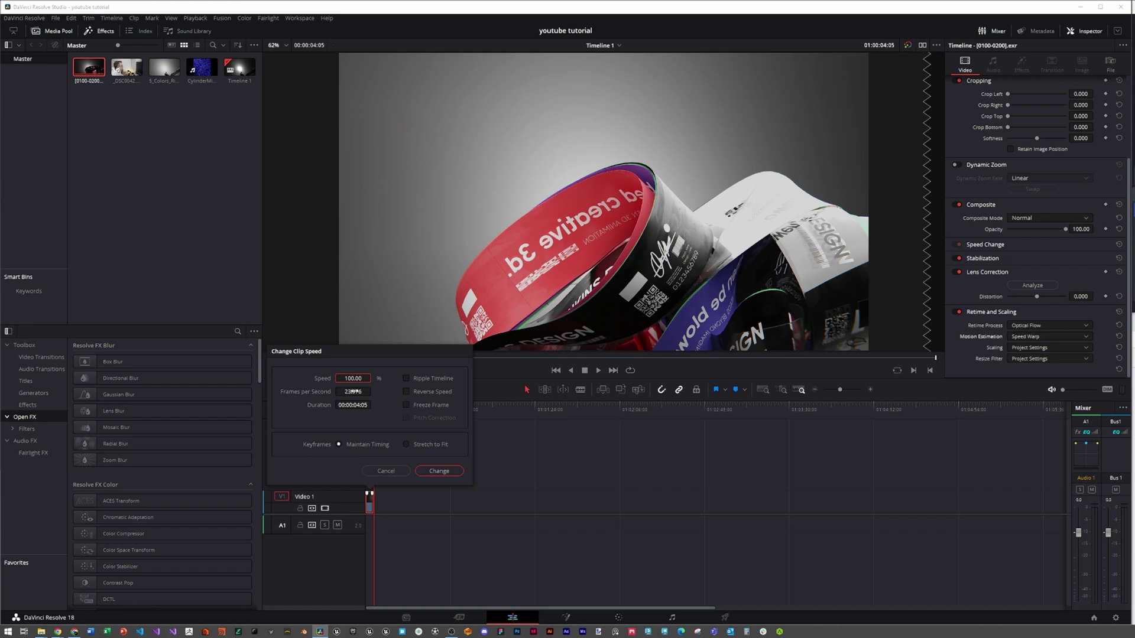
click(358, 378)
key(Return)
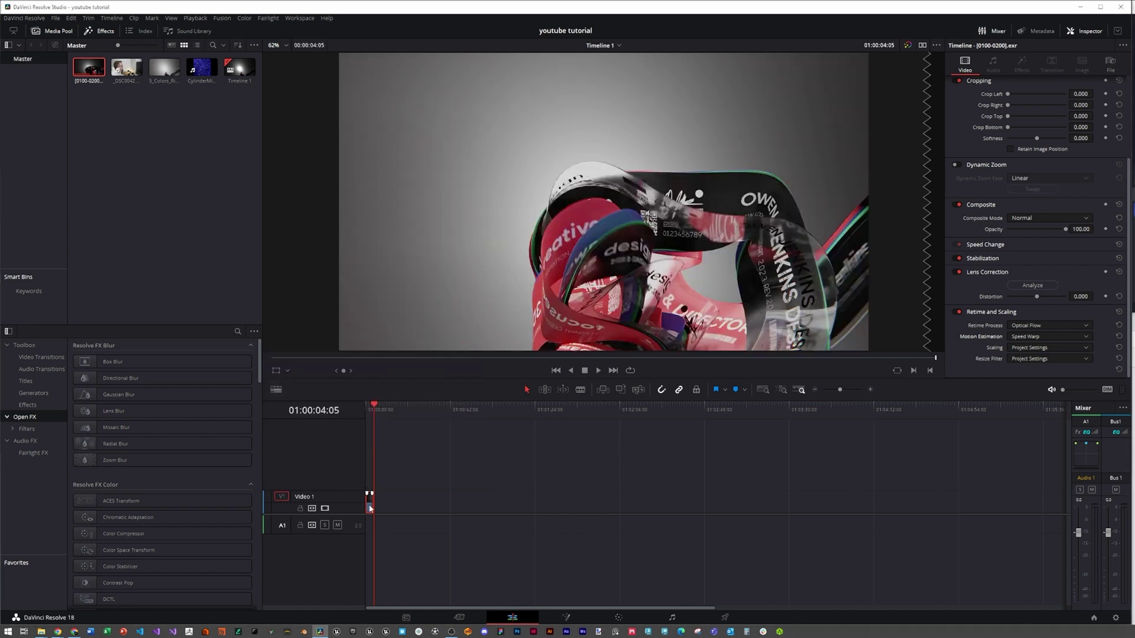
click(870, 390)
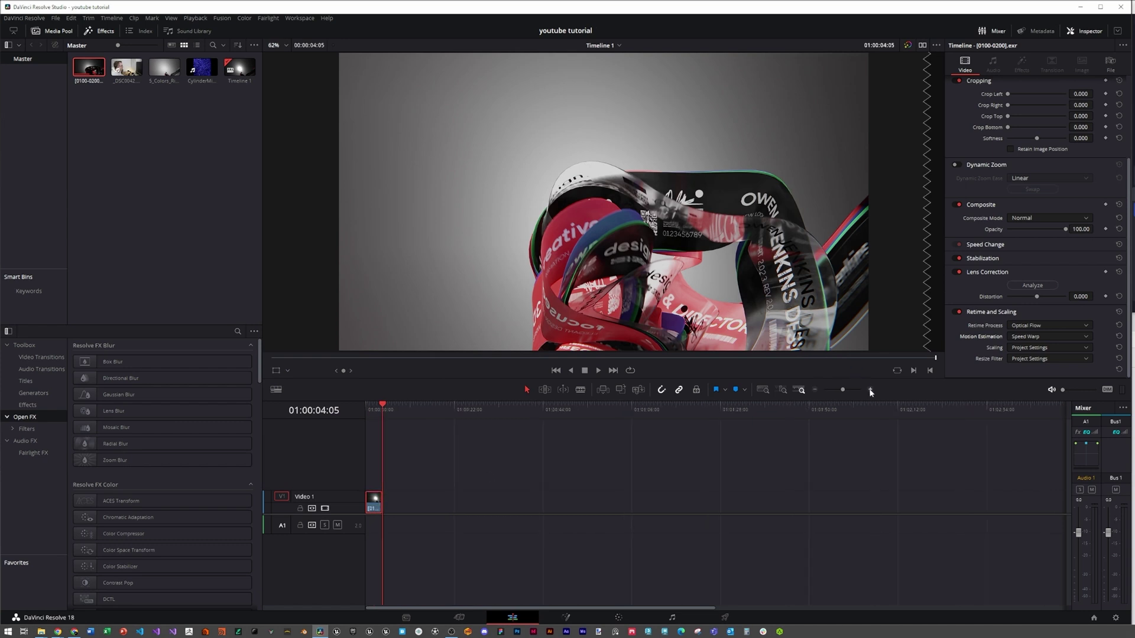
drag(384, 508, 400, 473)
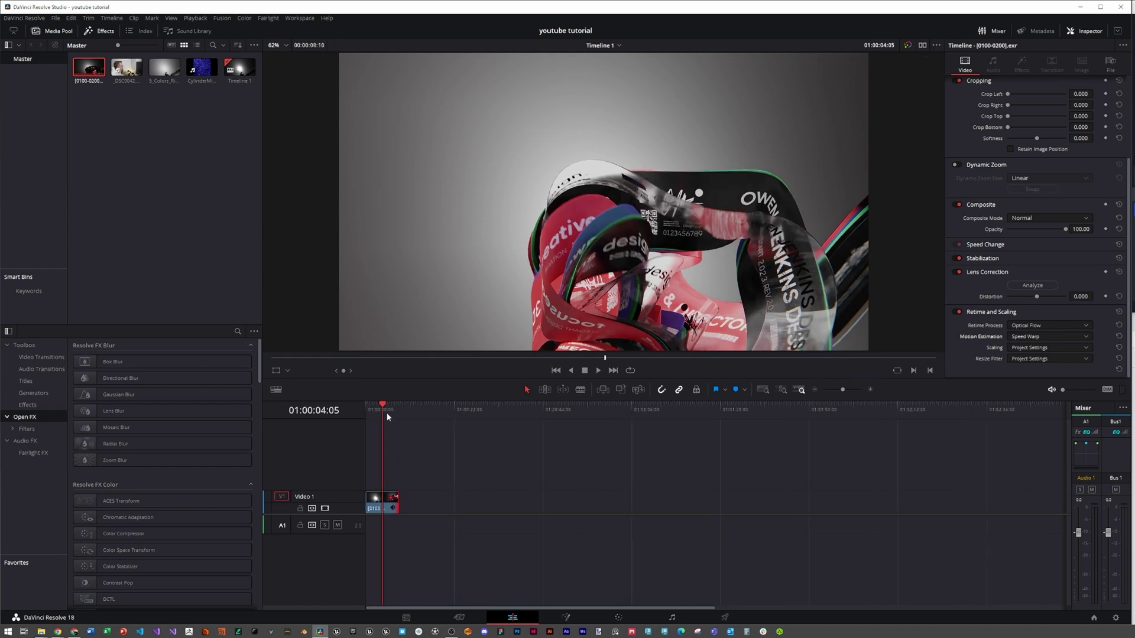
click(356, 409)
Switch the clip's motion estimation to Standard Better.
click(372, 407)
click(1049, 337)
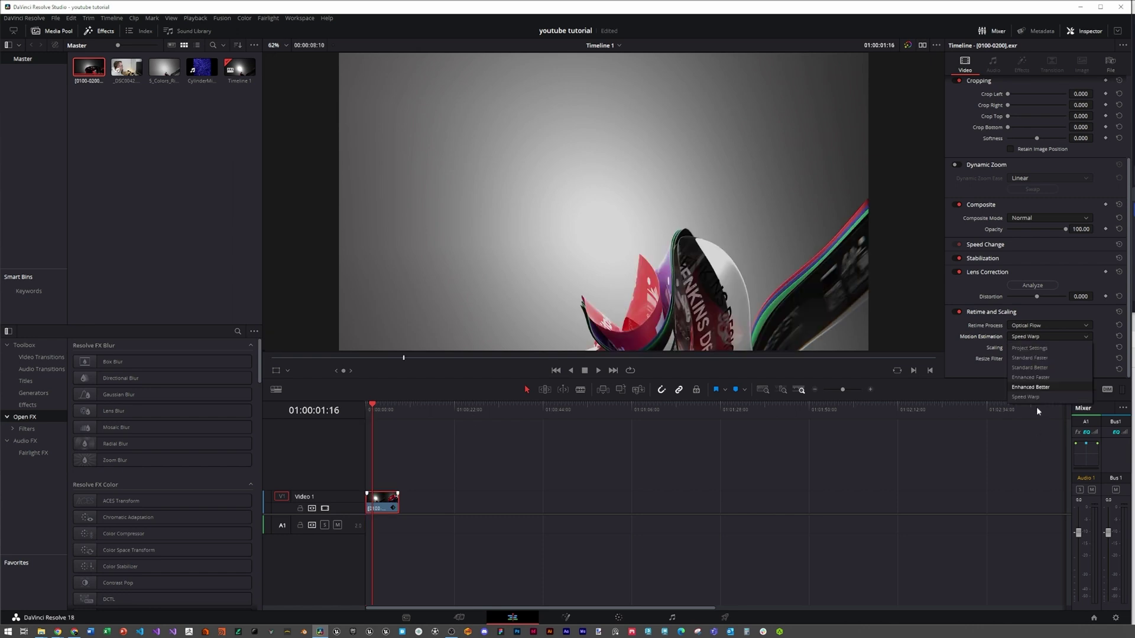
click(1048, 367)
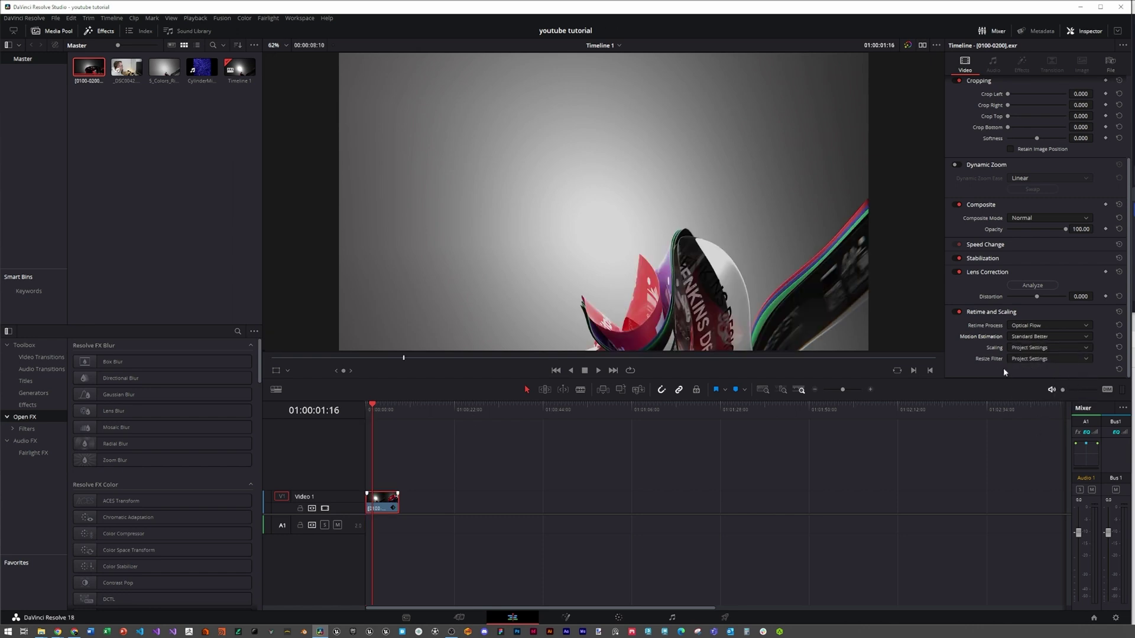
Play the slowed clip from the start, switch motion estimation back to Speed Warp, and save.
click(357, 410)
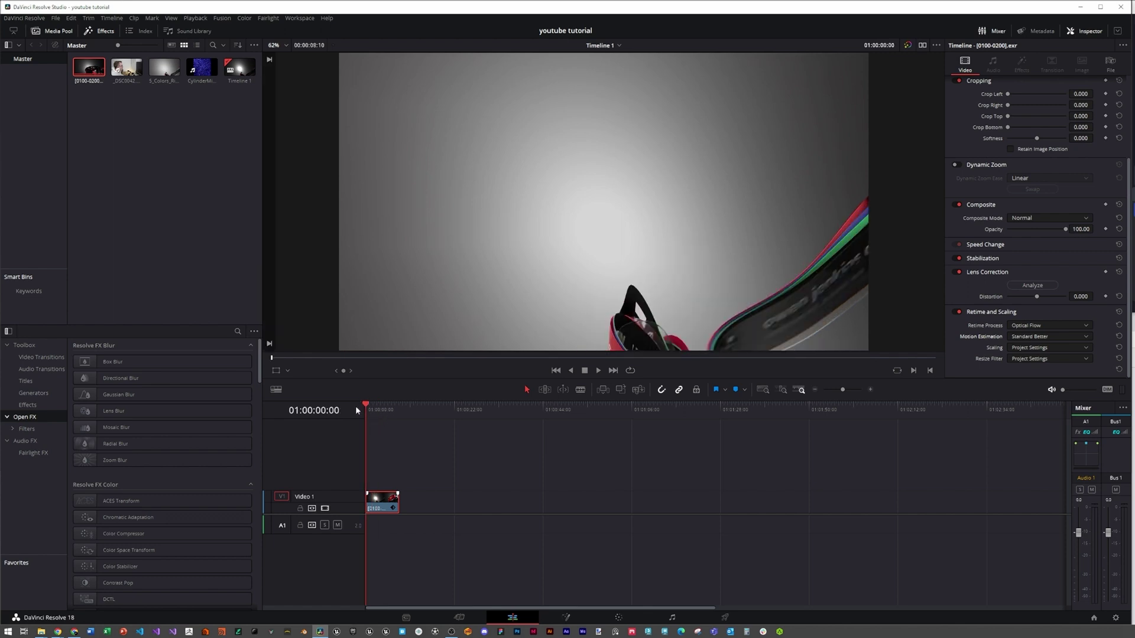
key(space)
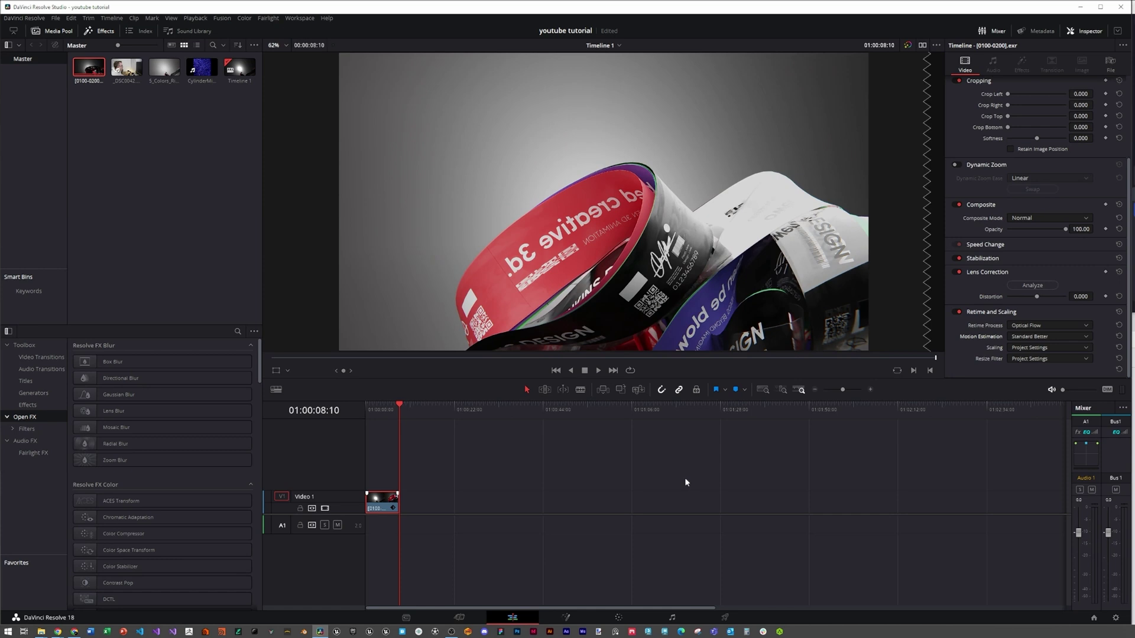
click(1017, 336)
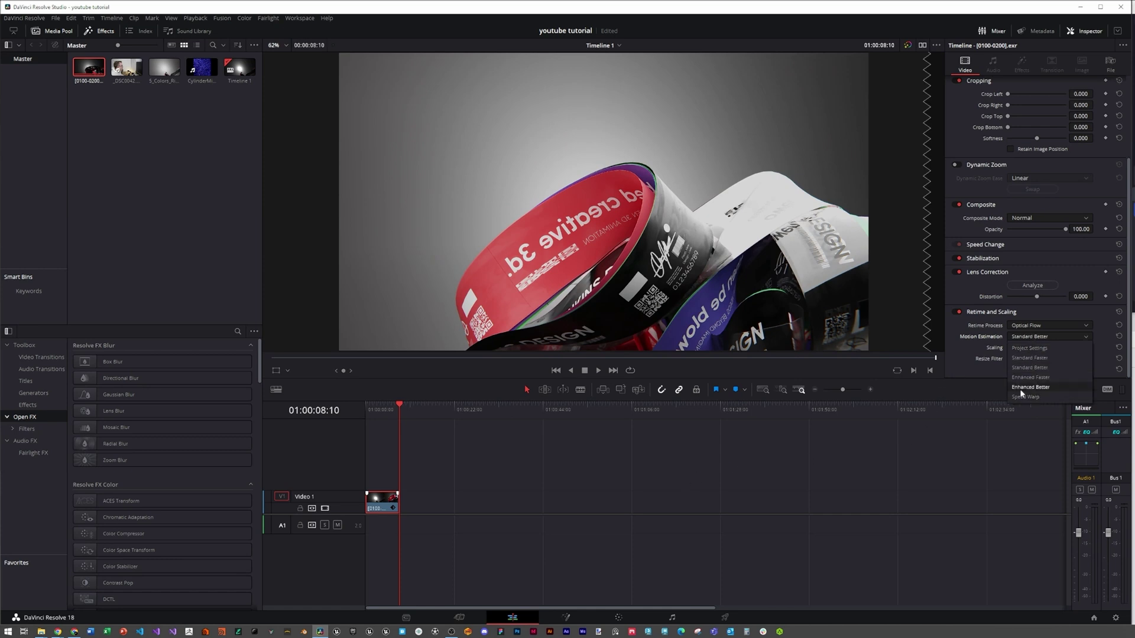
click(1021, 399)
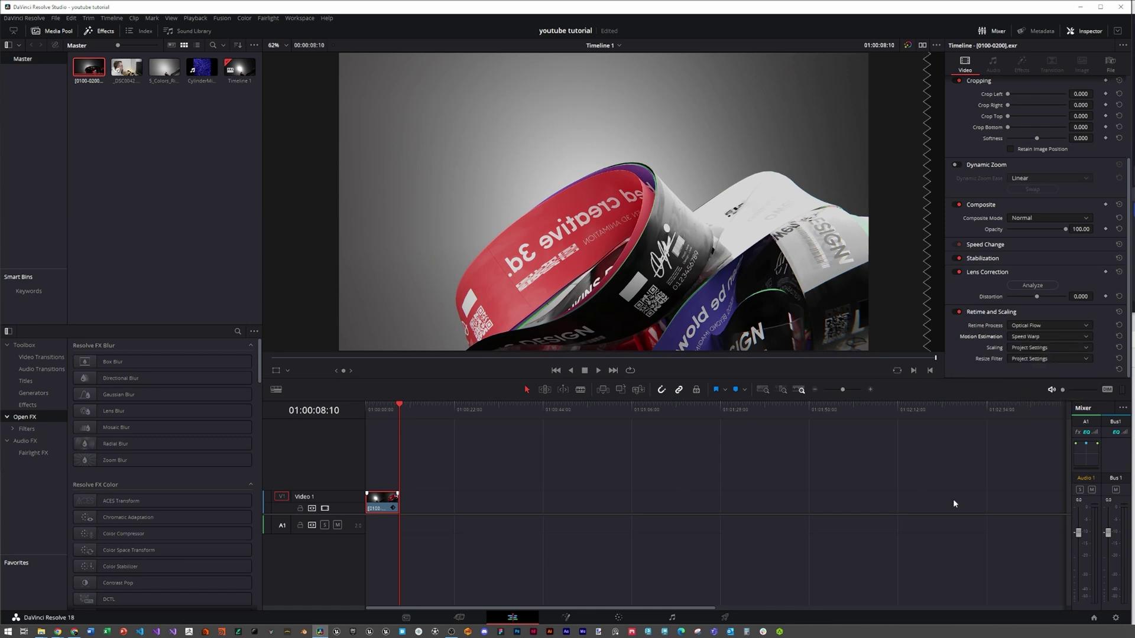
key(ctrl+s)
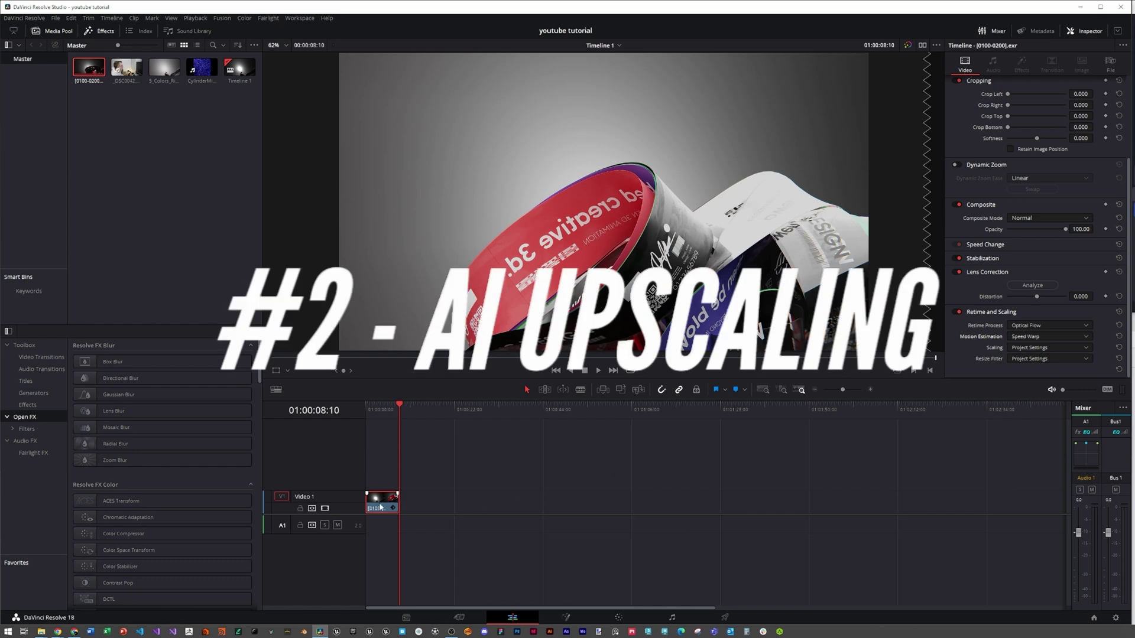
Replace the ribbon clip with the blue cylinders clip on Video 1 and preview it.
key(Delete)
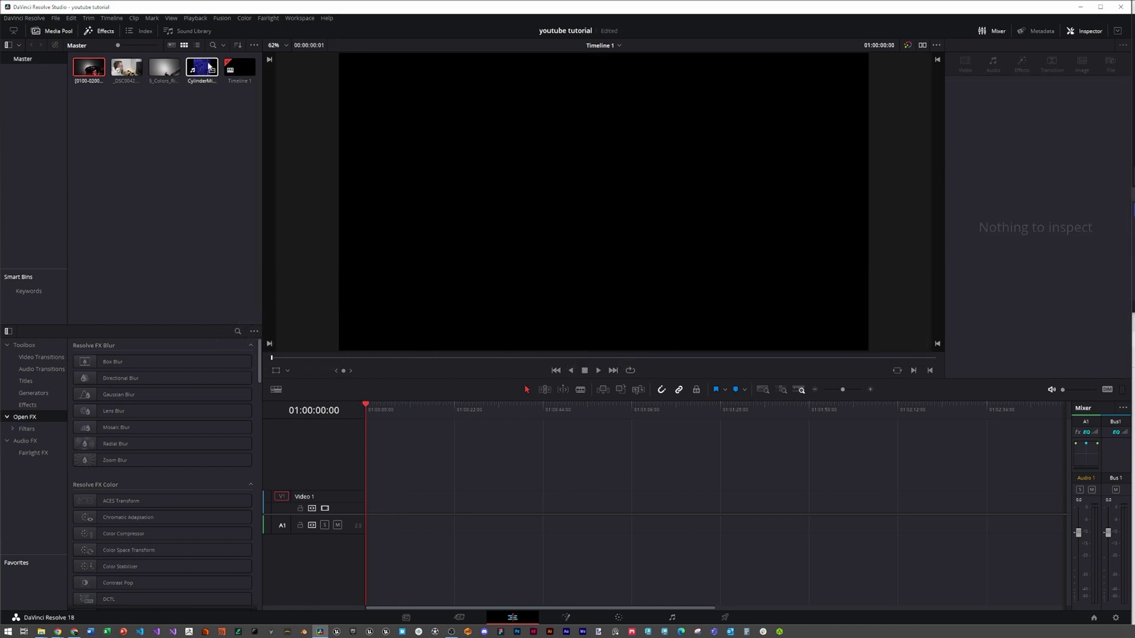
drag(208, 67, 390, 505)
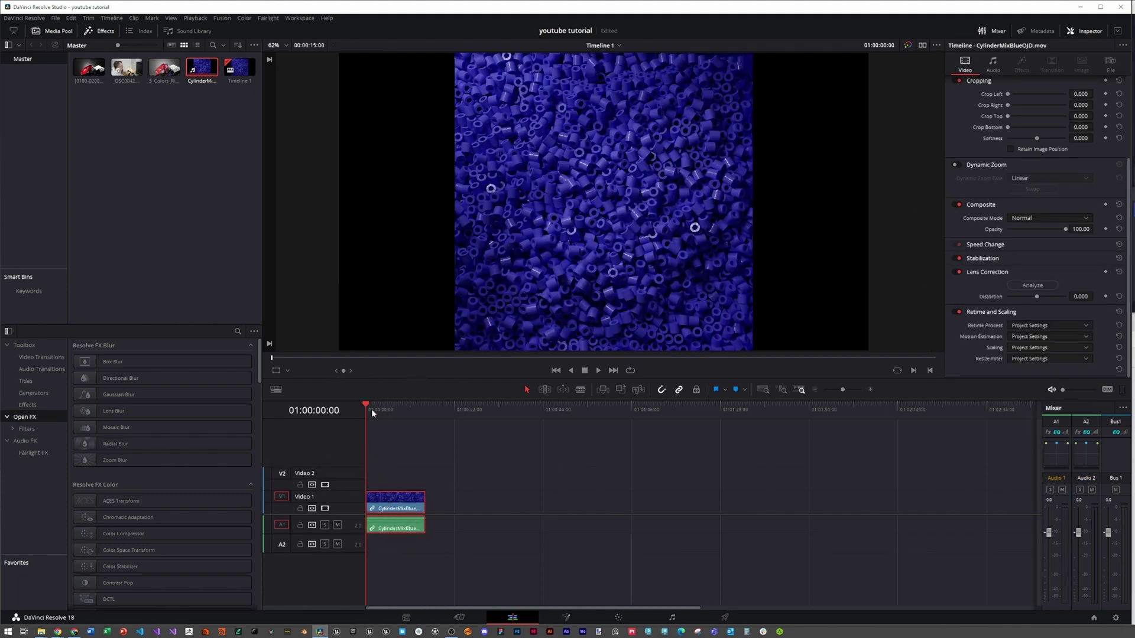
mouse_move(371, 409)
mouse_down()
mouse_move(426, 409)
mouse_move(386, 409)
mouse_up()
key(space)
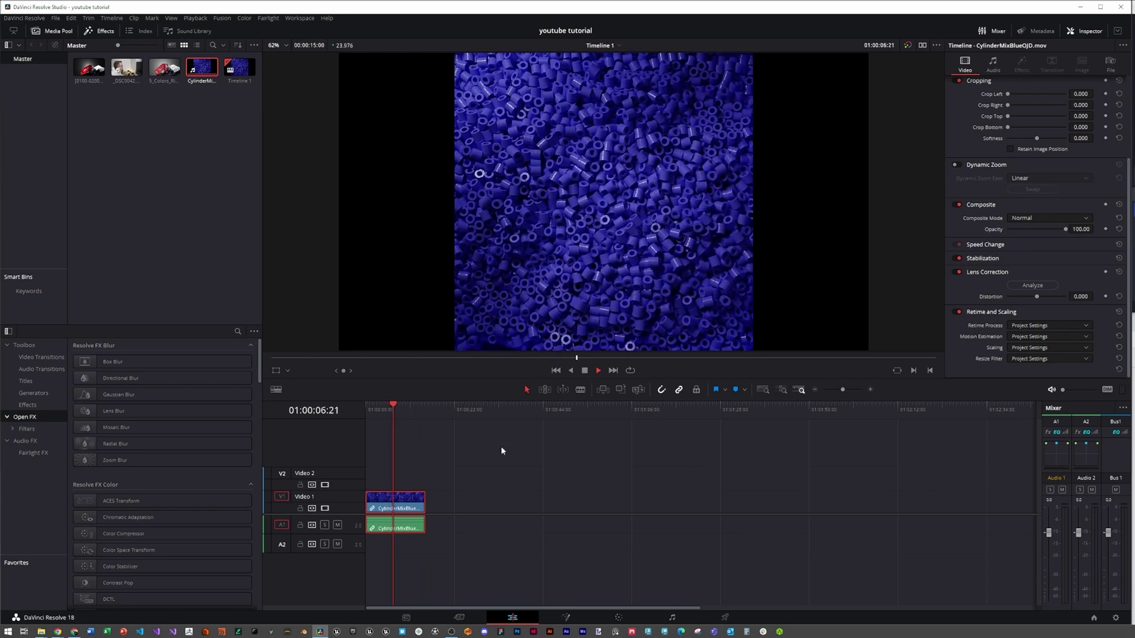
key(space)
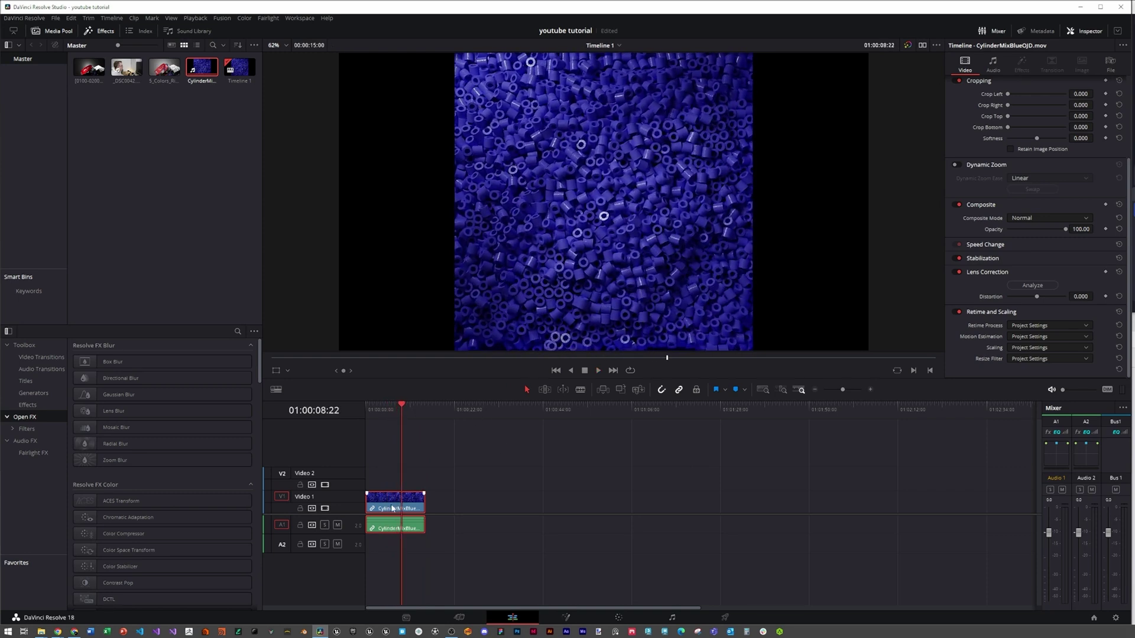
Set the cylinders clip's Super Scale to 2x in Clip Attributes.
right_click(389, 501)
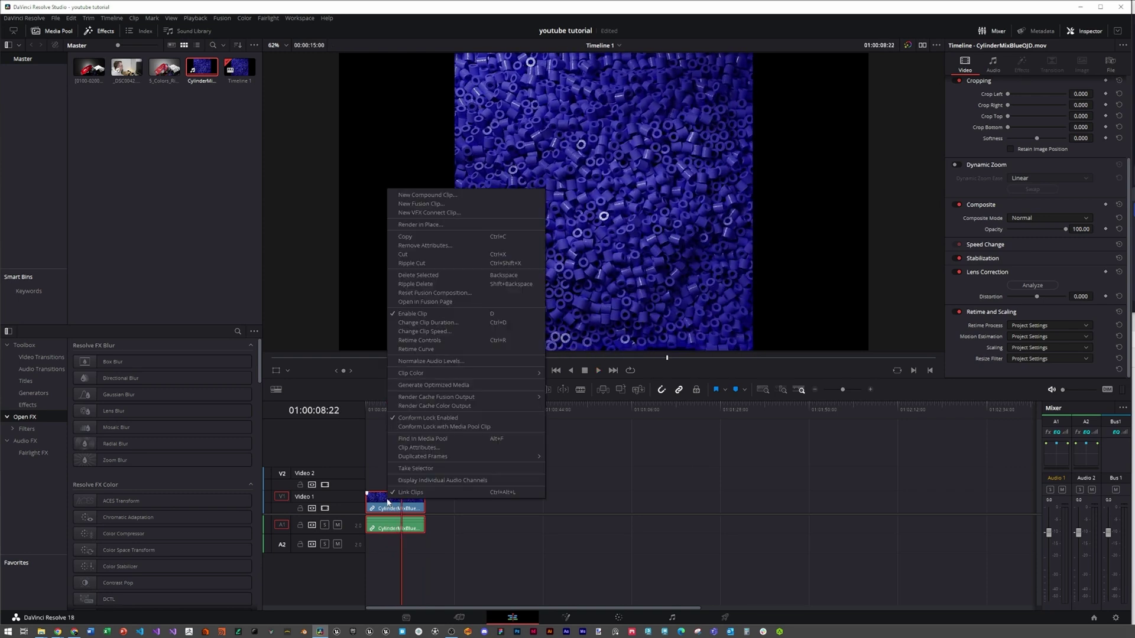
click(425, 449)
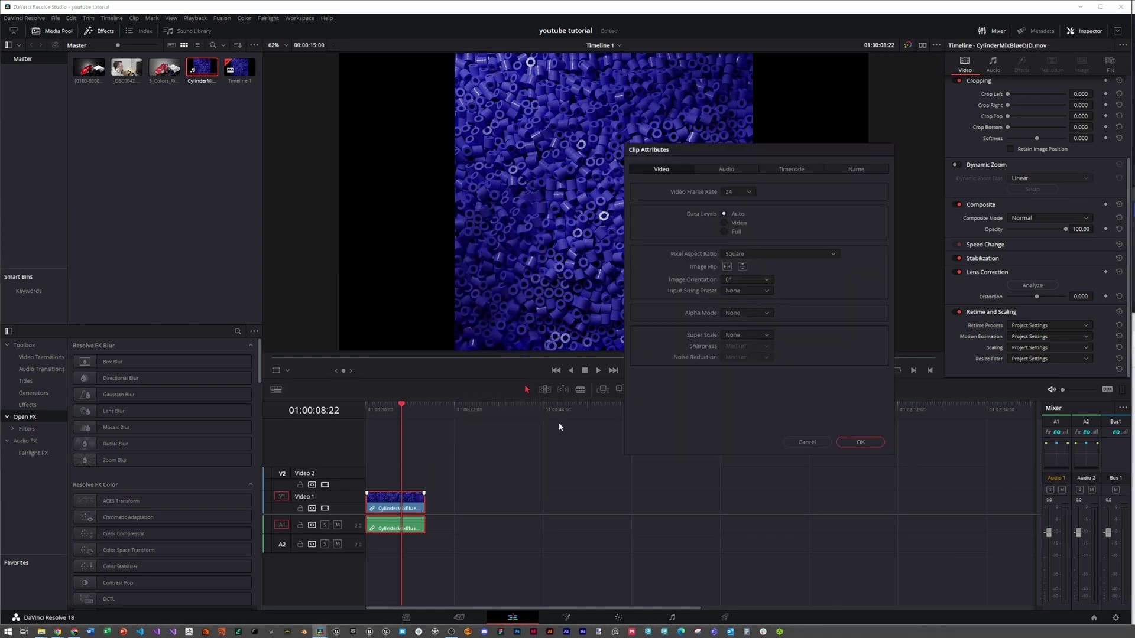
click(732, 334)
click(729, 357)
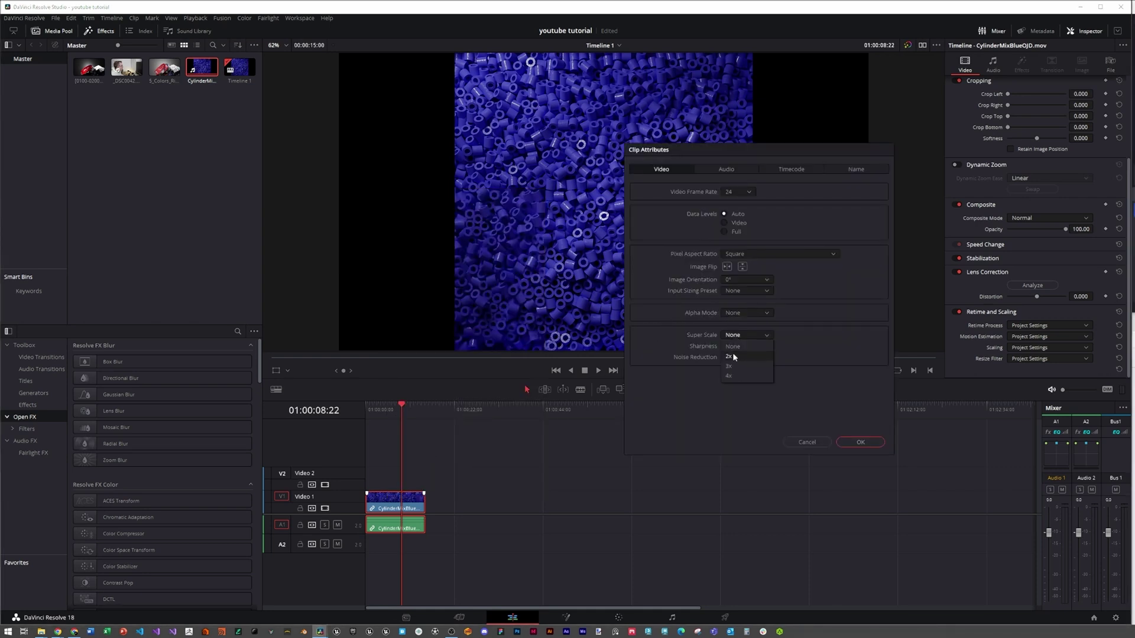
click(859, 442)
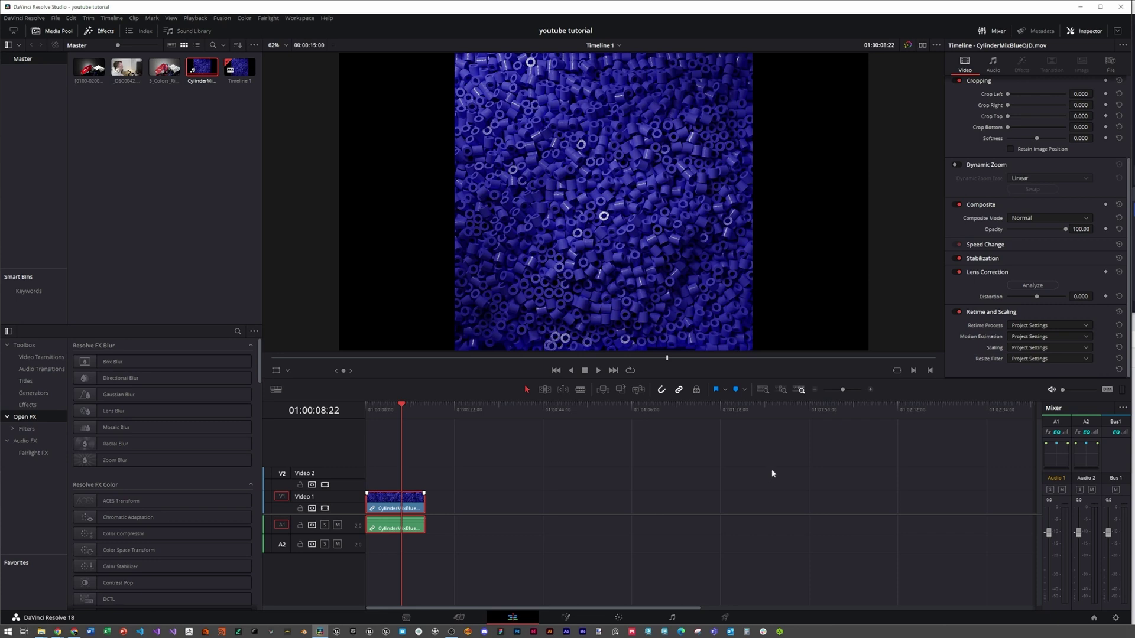
click(56, 21)
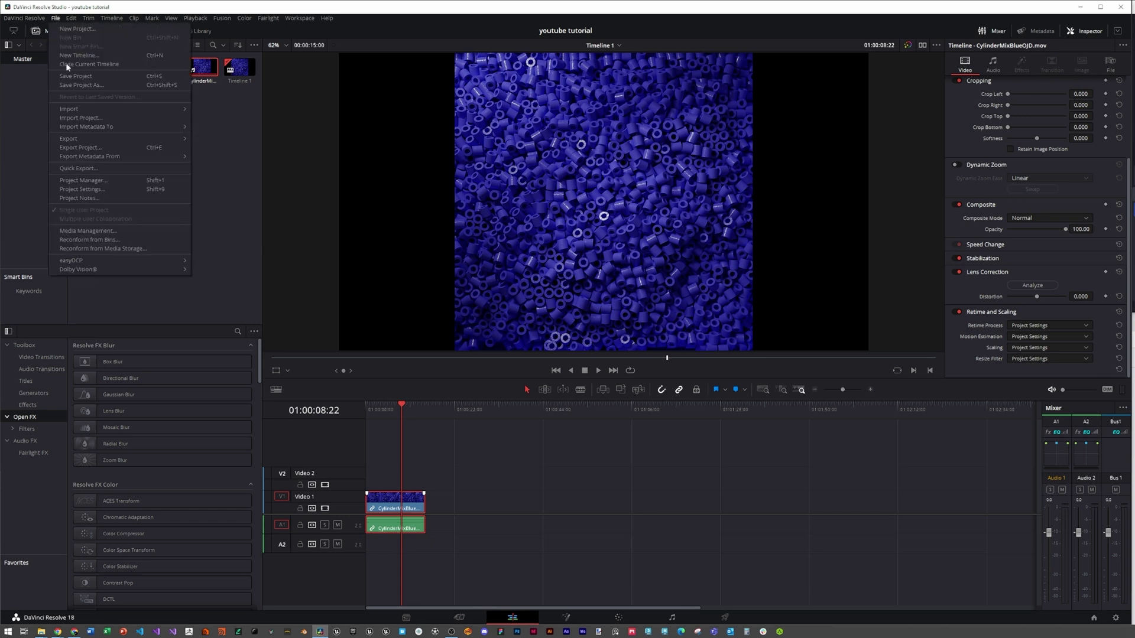
click(111, 190)
click(766, 119)
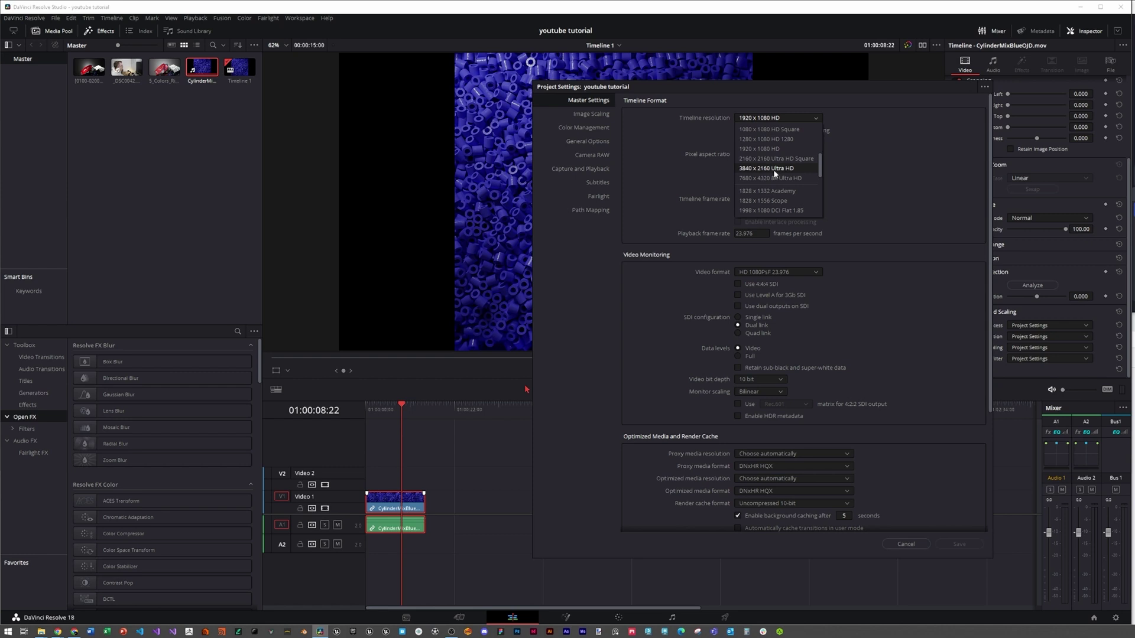
click(906, 543)
click(905, 544)
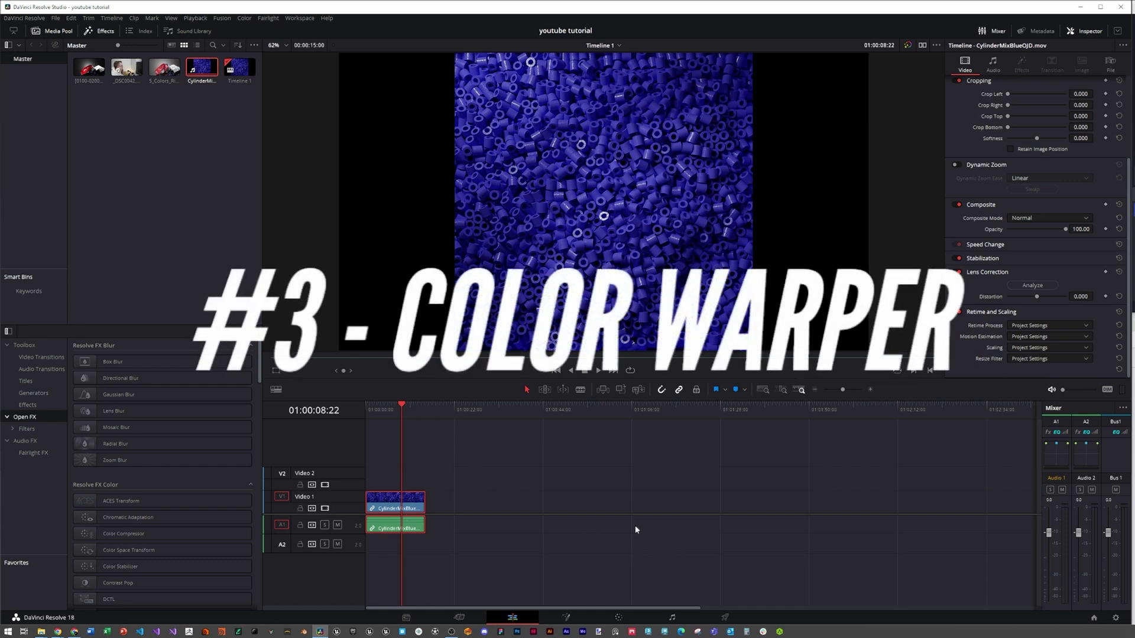
Open the Color page and bring up the hue-saturation Color Warper.
click(619, 618)
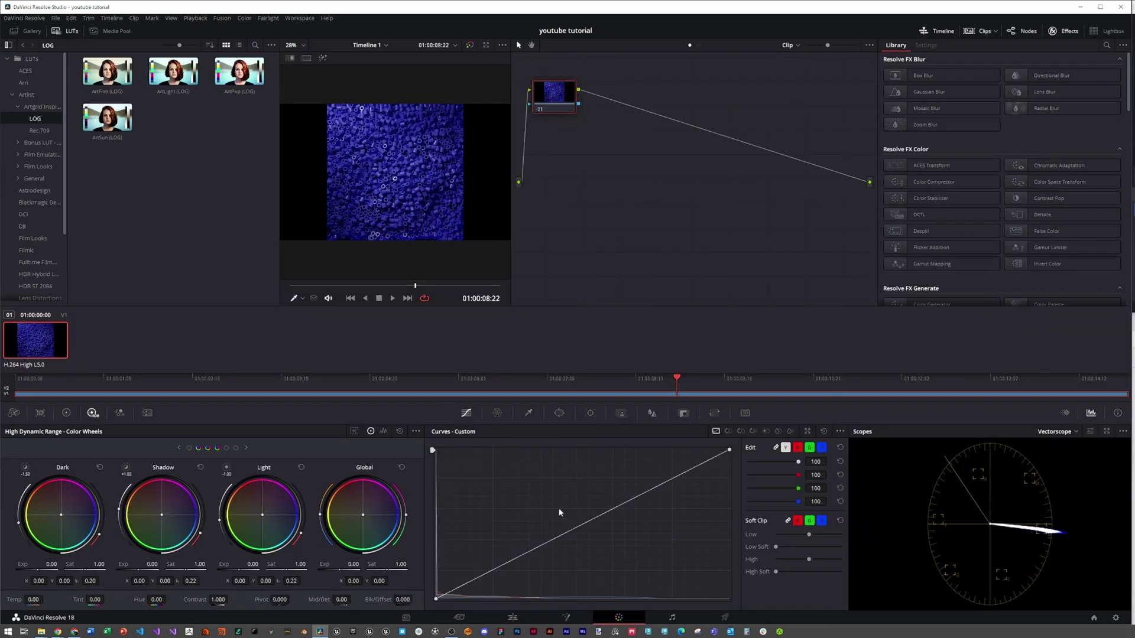
click(498, 413)
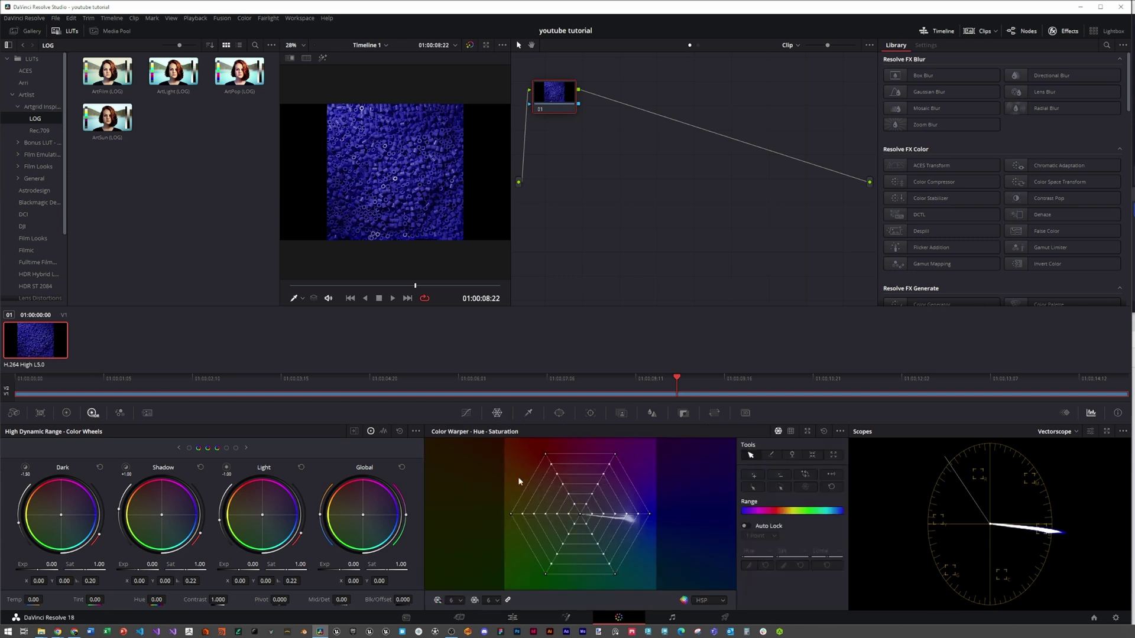
scroll(438, 221, up, 3)
scroll(437, 221, up, 1)
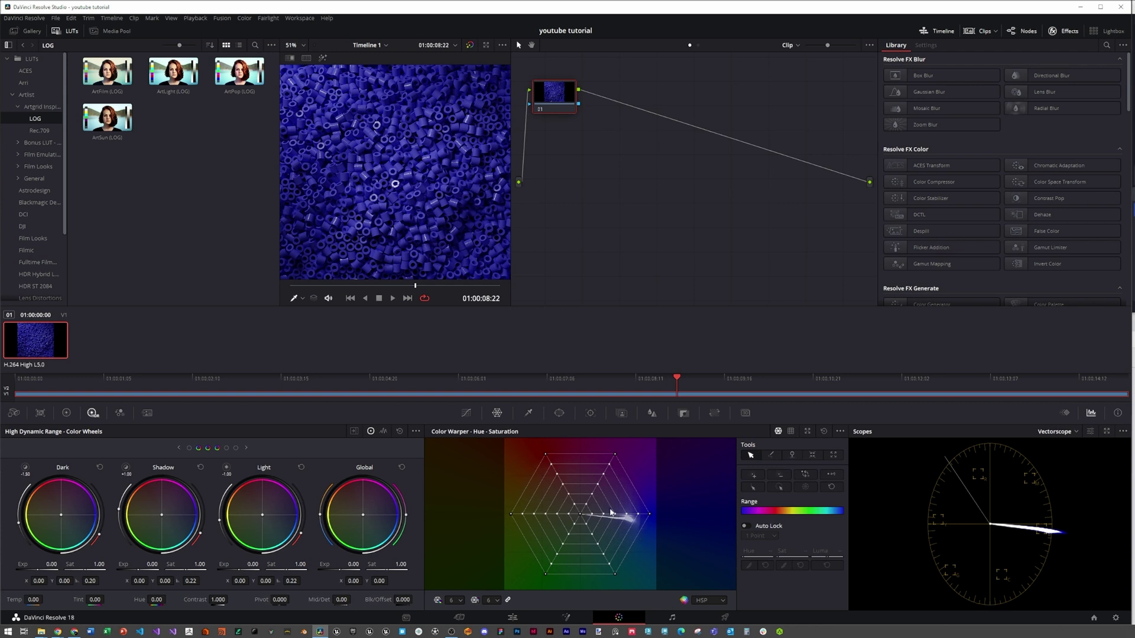
Drag the warper's rightmost point to shift hue and desaturate (hue 0.27, saturation 0.23).
click(648, 514)
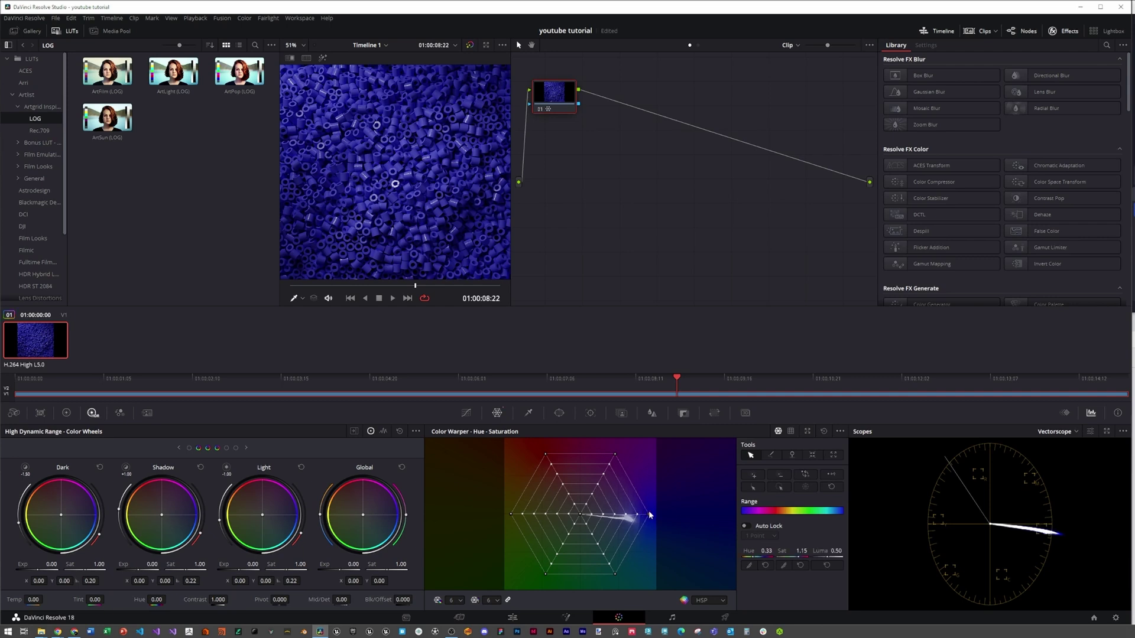
mouse_move(649, 516)
mouse_down()
mouse_move(635, 553)
mouse_move(643, 501)
mouse_move(630, 459)
mouse_move(548, 453)
mouse_move(549, 436)
mouse_move(530, 435)
mouse_move(540, 431)
mouse_up()
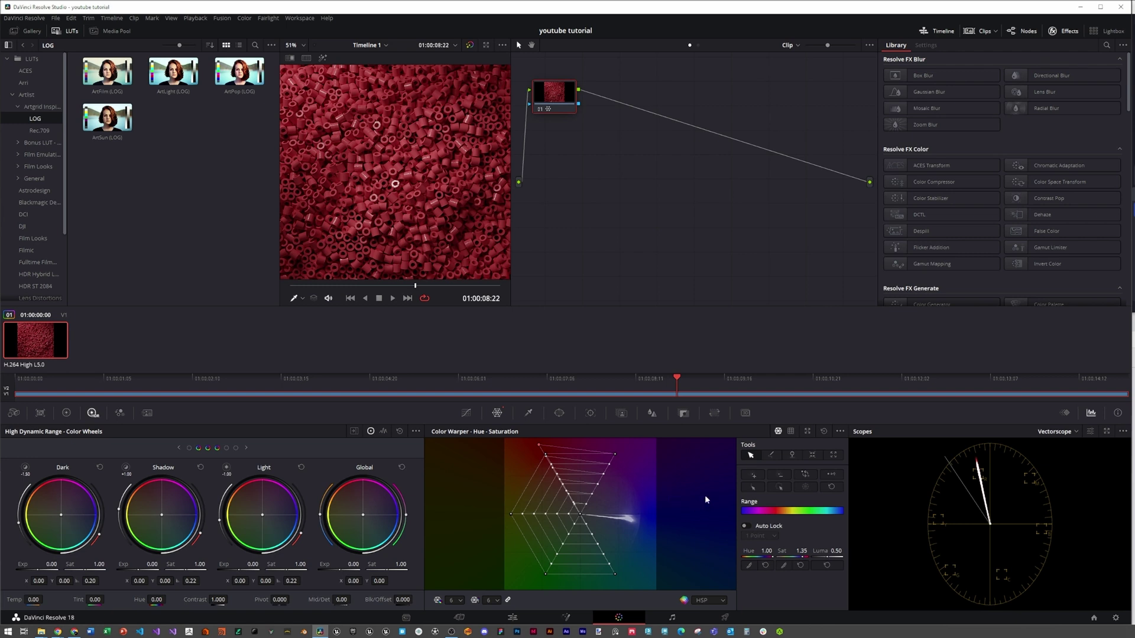
drag(597, 502, 592, 510)
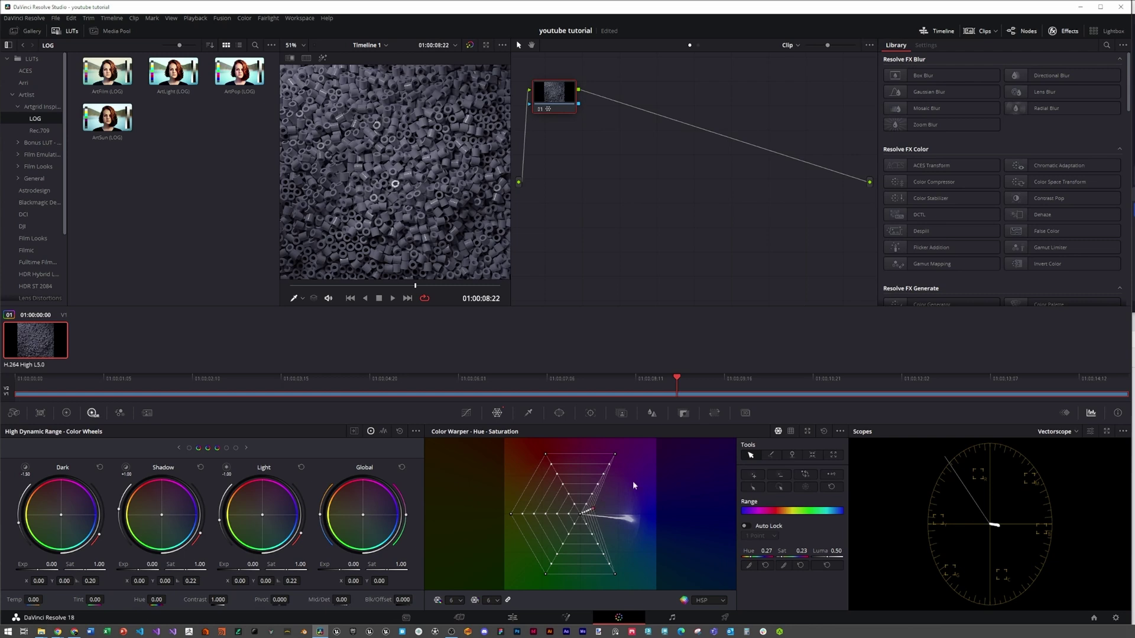
Raise a point in Custom Curves to brighten the grey cylinders, then return to Edit.
click(466, 412)
drag(657, 484, 655, 455)
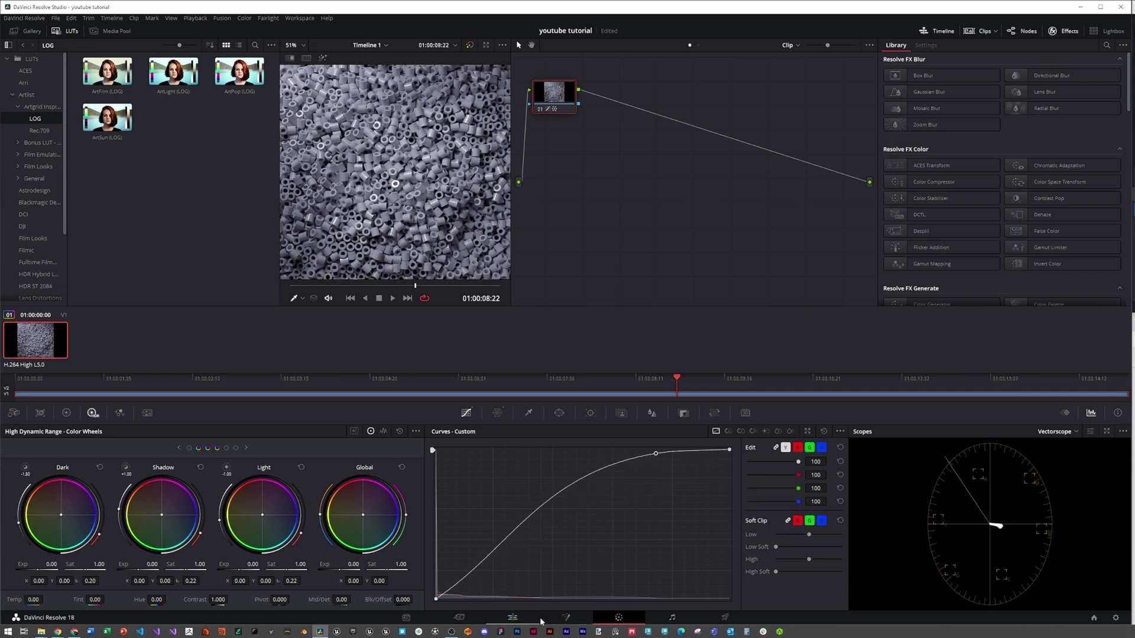
click(513, 617)
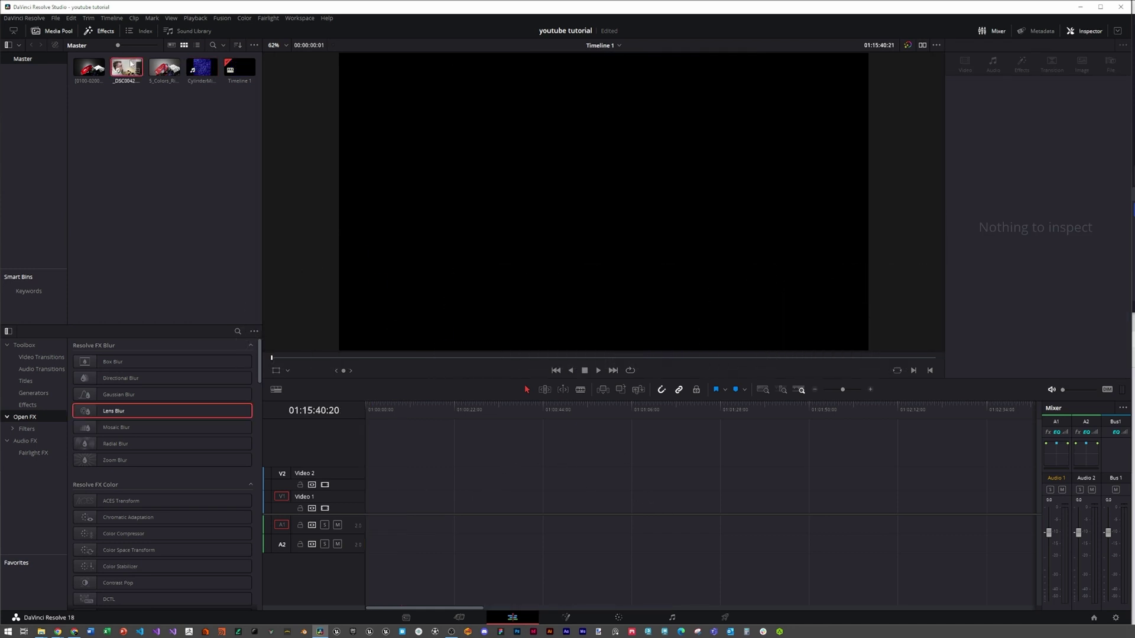
Place _DSC0042 on the timeline and blade out its opening and later sections.
click(126, 67)
drag(128, 69, 435, 504)
click(580, 390)
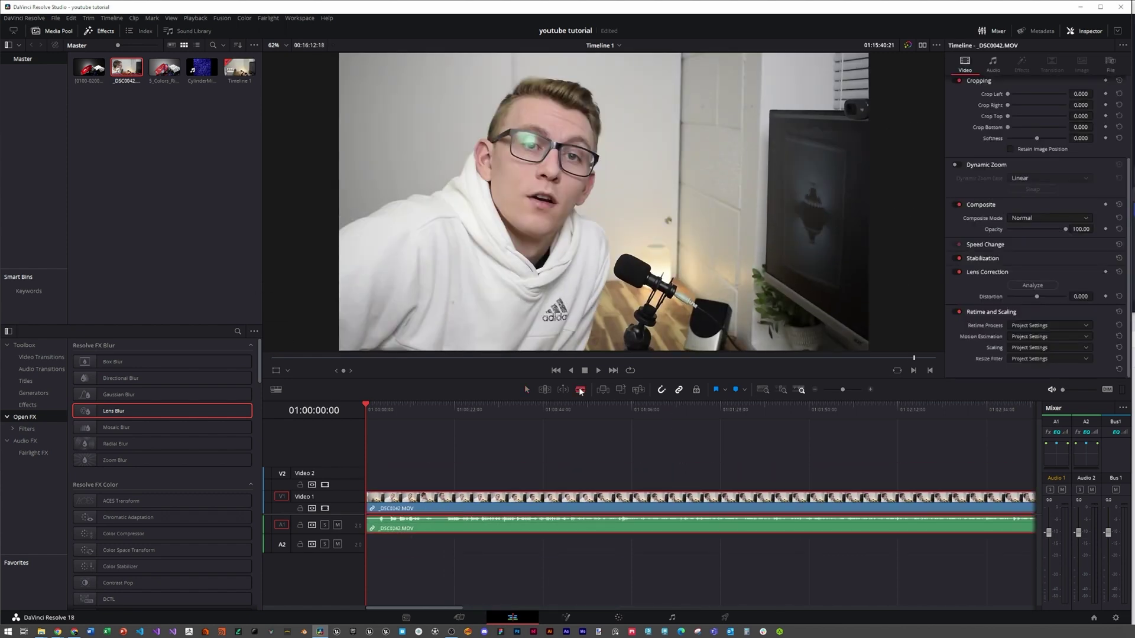
click(481, 502)
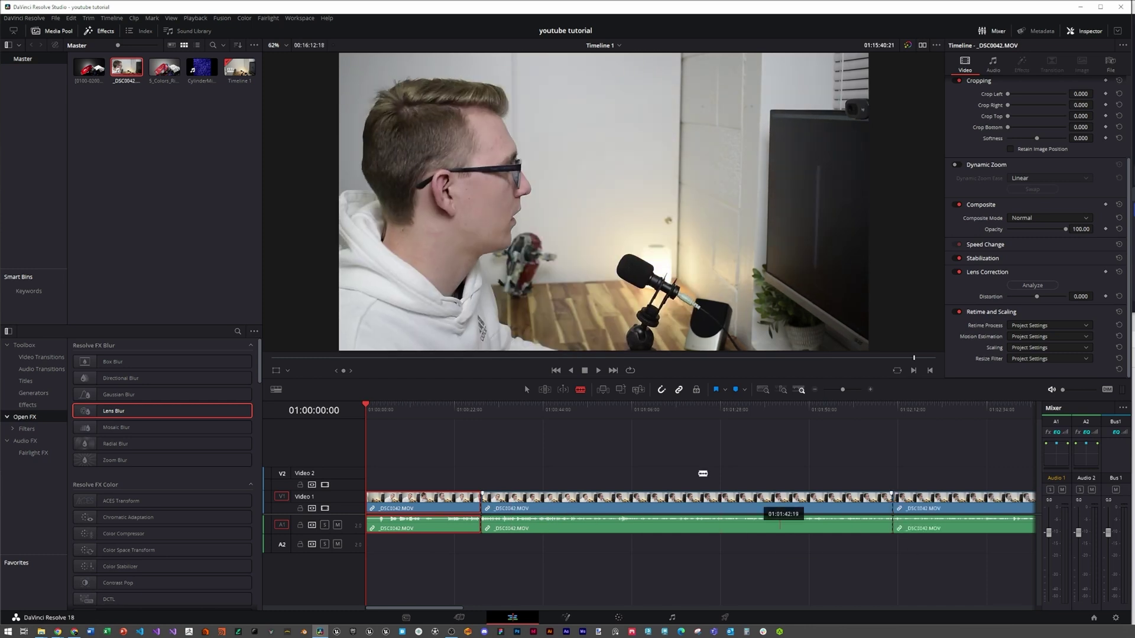
click(892, 510)
click(526, 389)
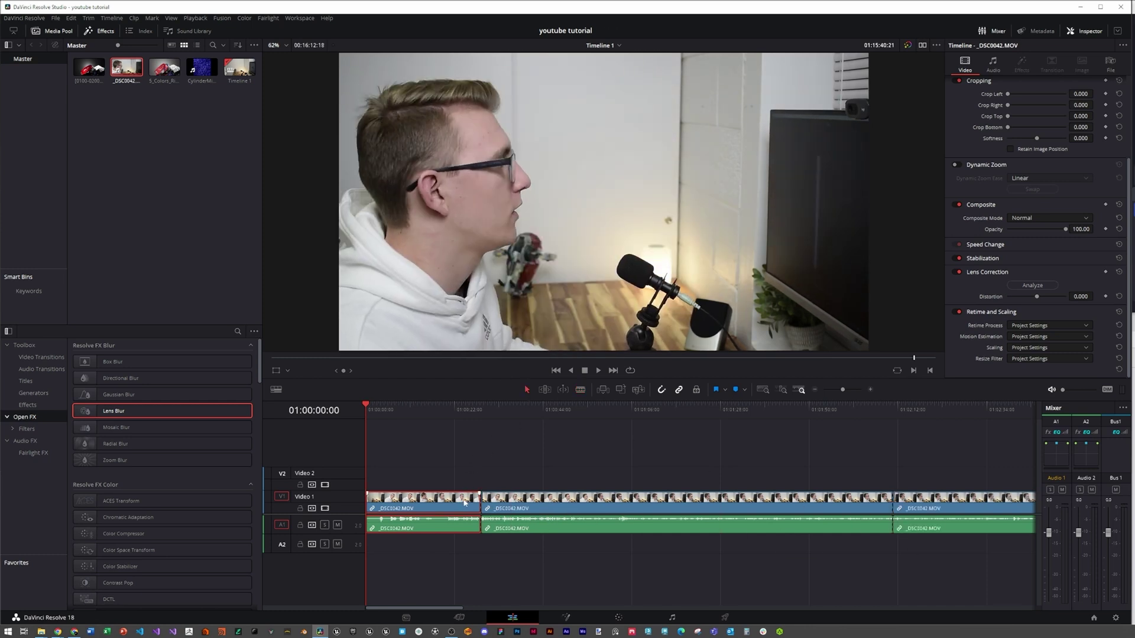
key(Delete)
click(855, 513)
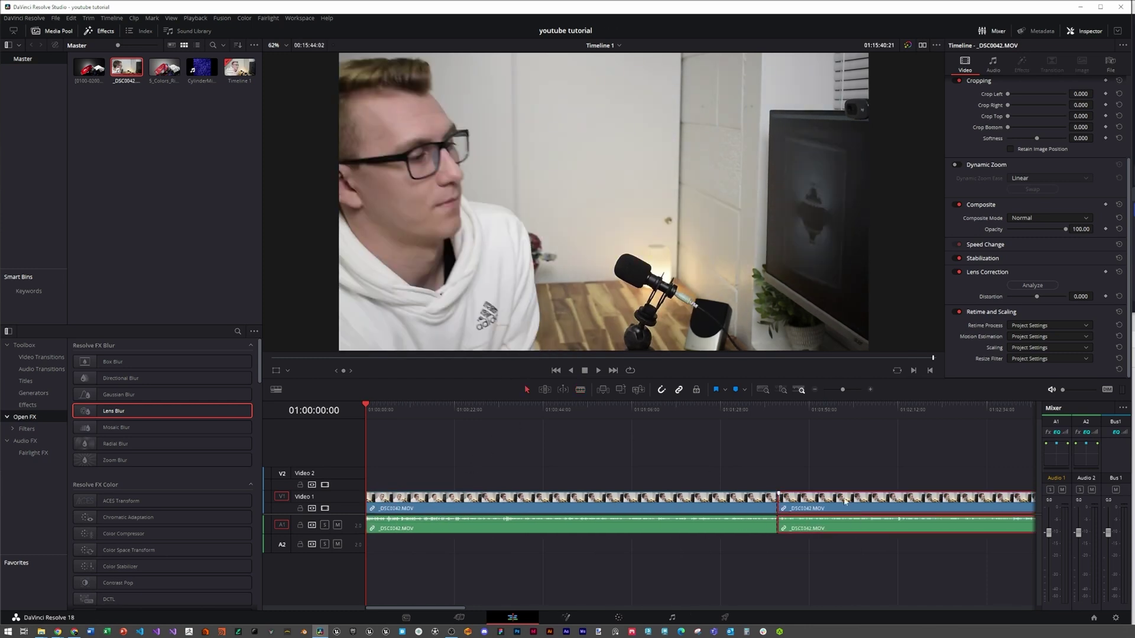
key(Delete)
Move the kept section to Video 2 and paste a copy onto Video 1 at the start.
drag(644, 503, 637, 486)
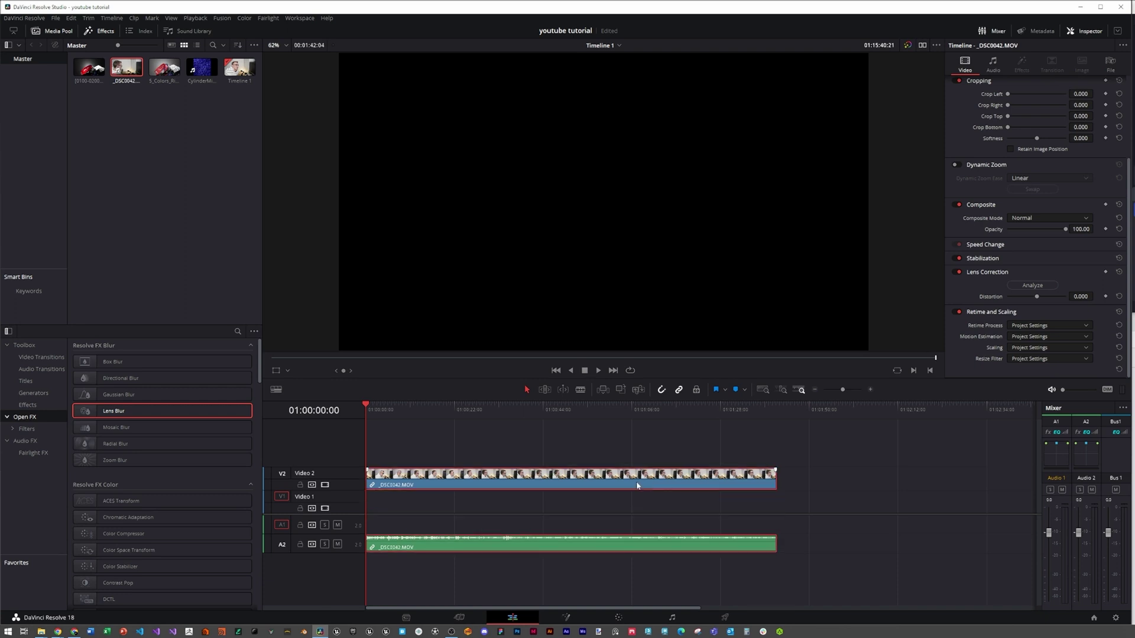
click(778, 409)
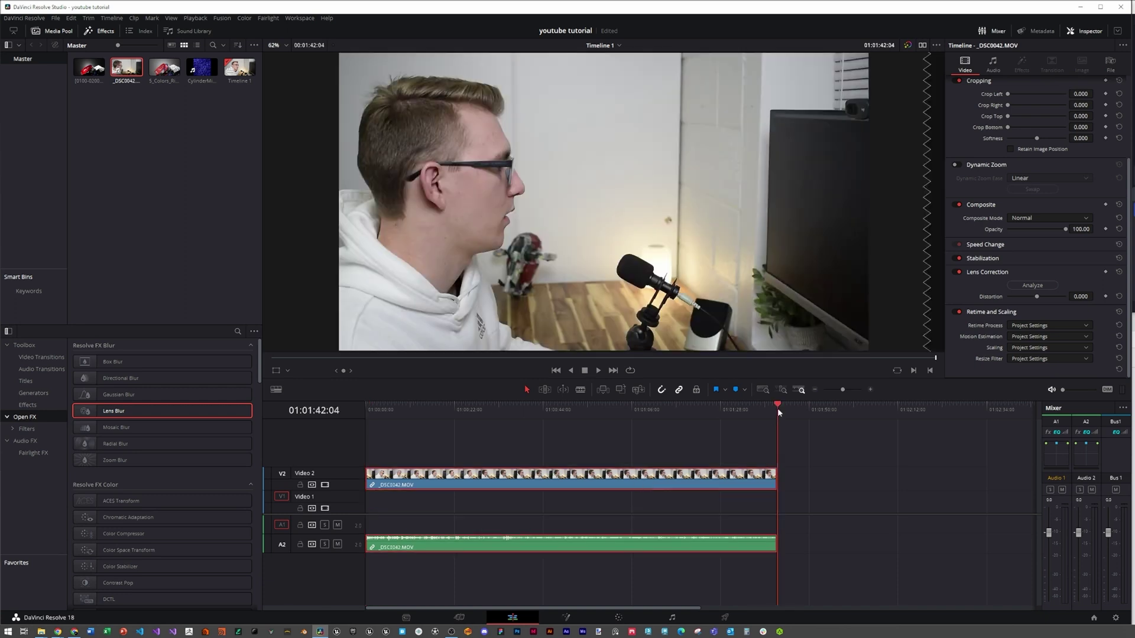
key(ctrl+v)
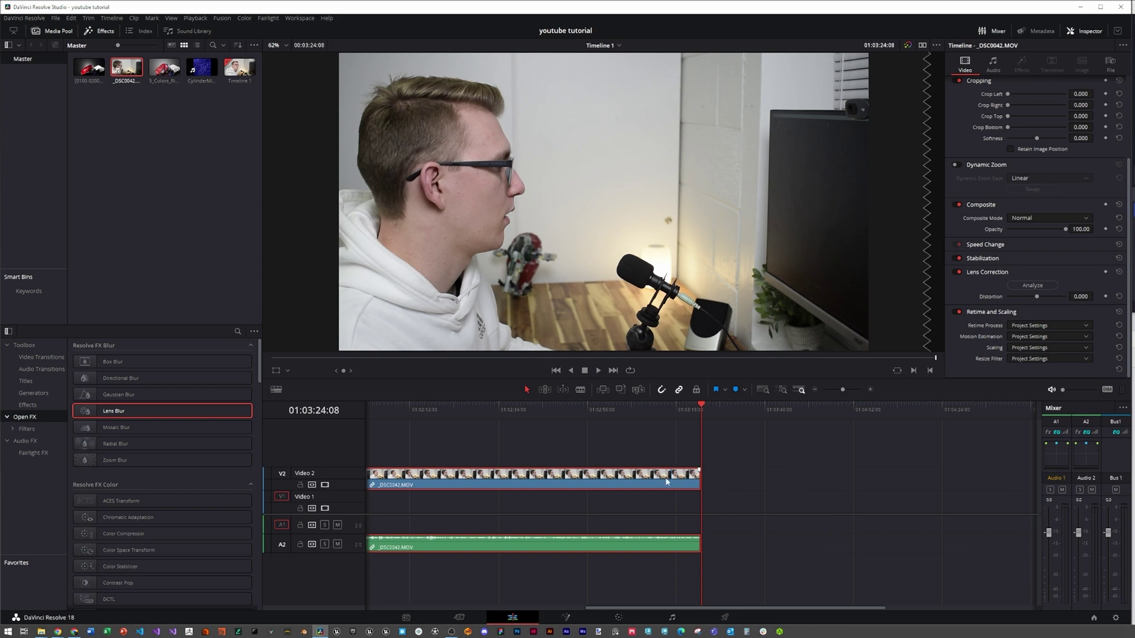
click(816, 392)
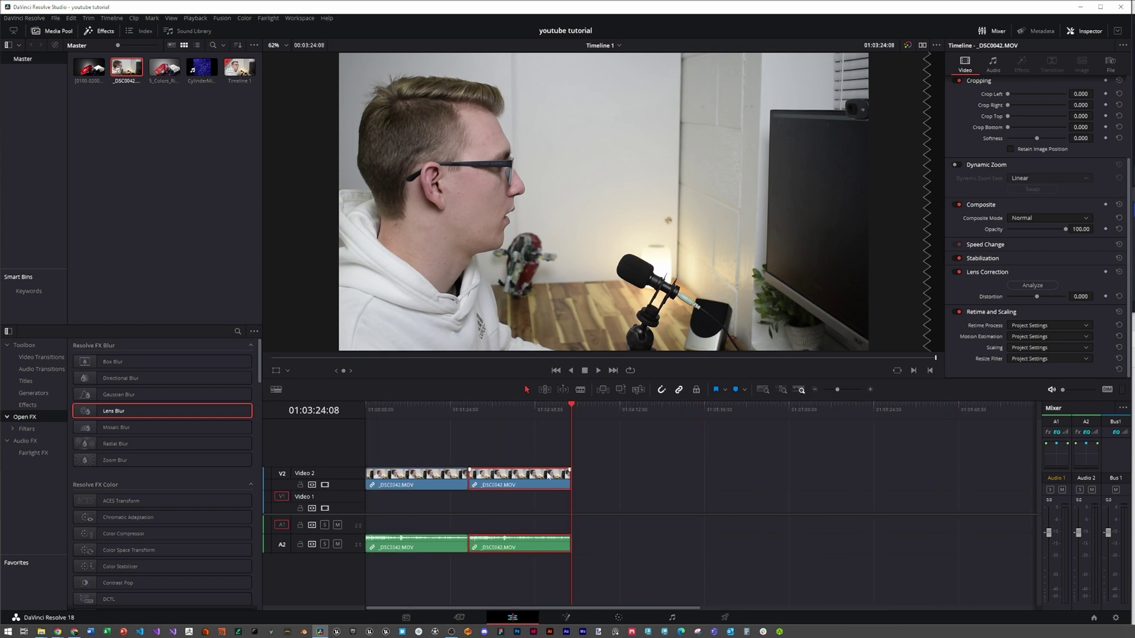
drag(506, 485, 403, 491)
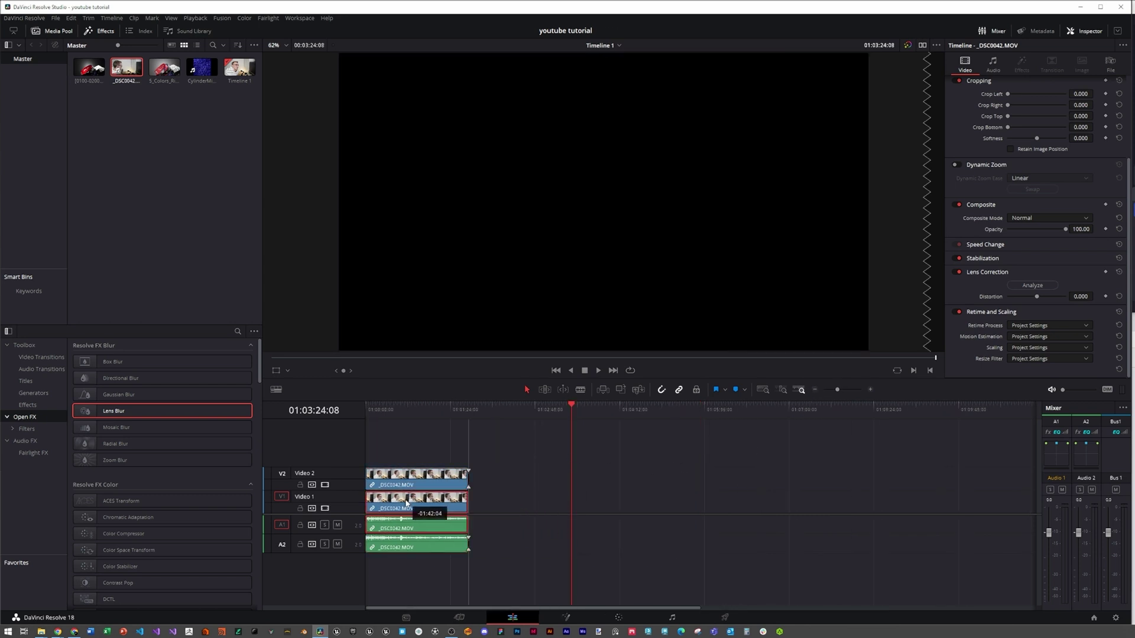
click(403, 409)
drag(403, 410, 400, 408)
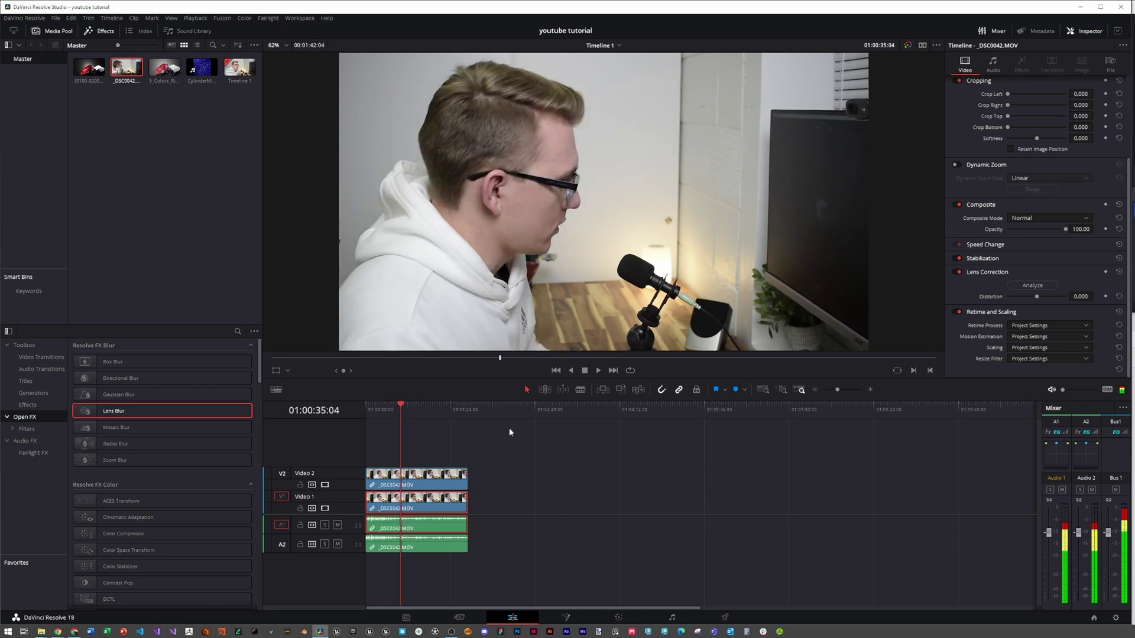
click(632, 619)
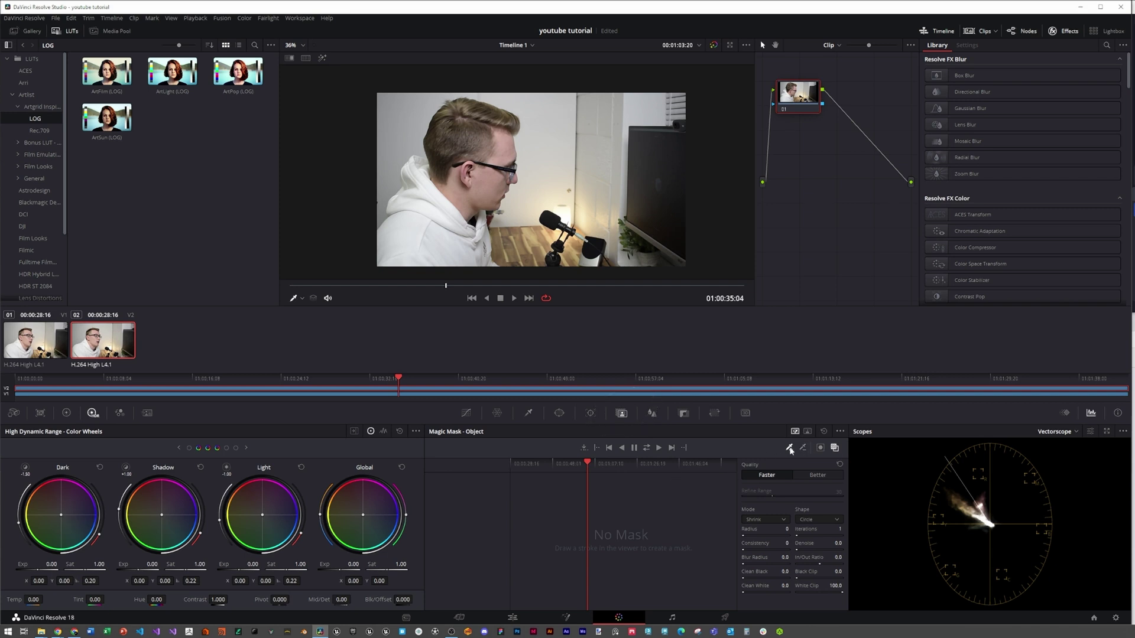
Stroke the speaker with a Better-quality Person Magic Mask and track it forward.
click(808, 433)
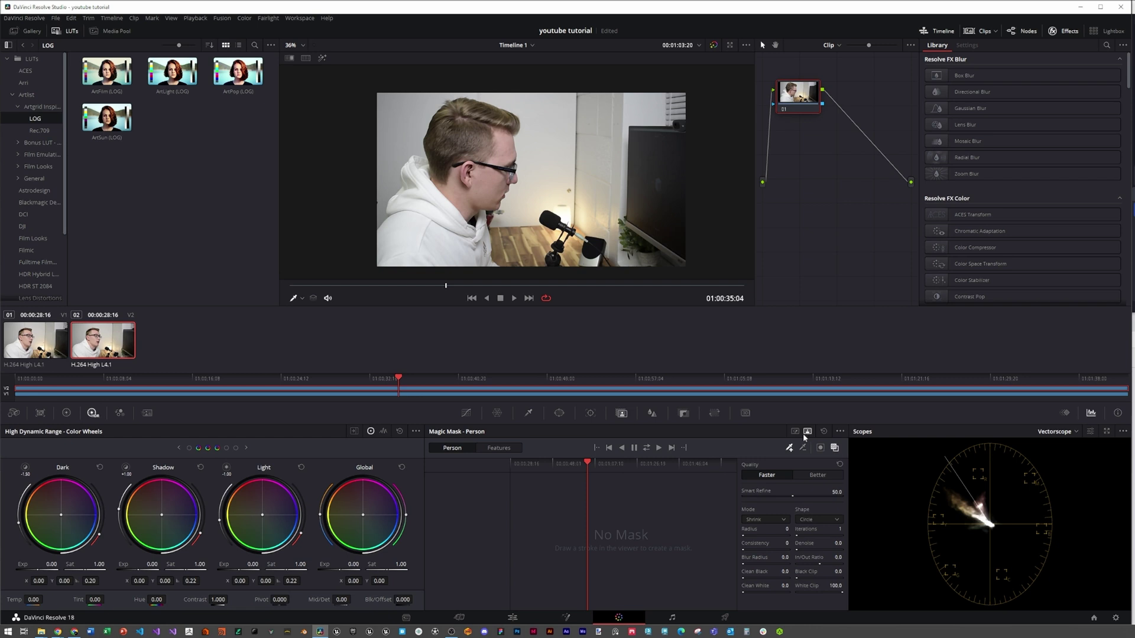
click(817, 475)
drag(479, 134, 435, 256)
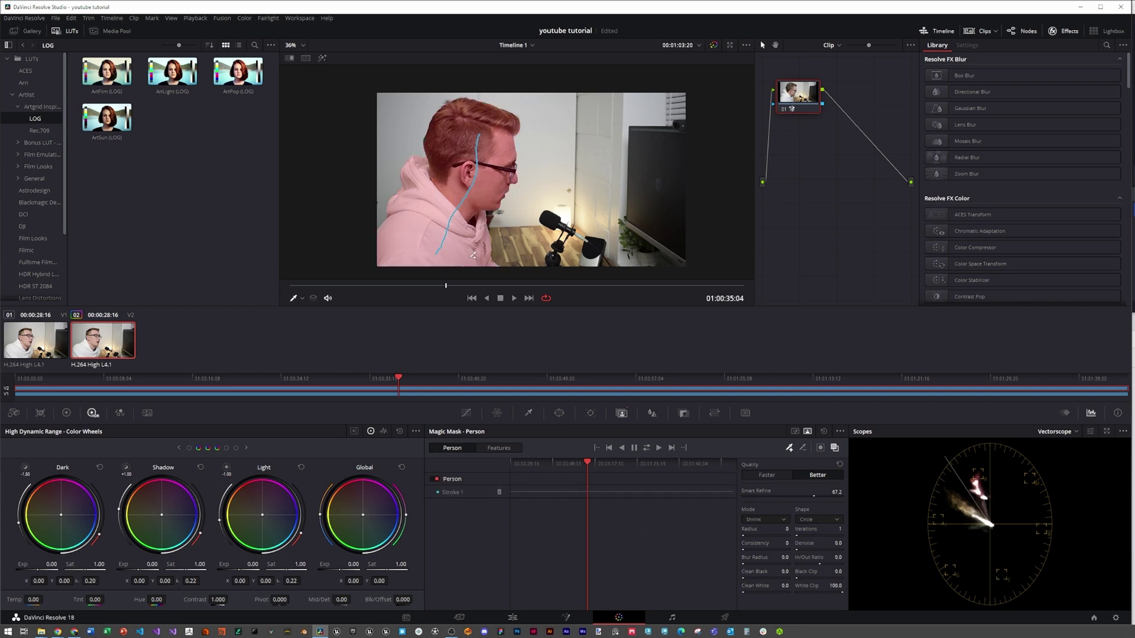
click(644, 447)
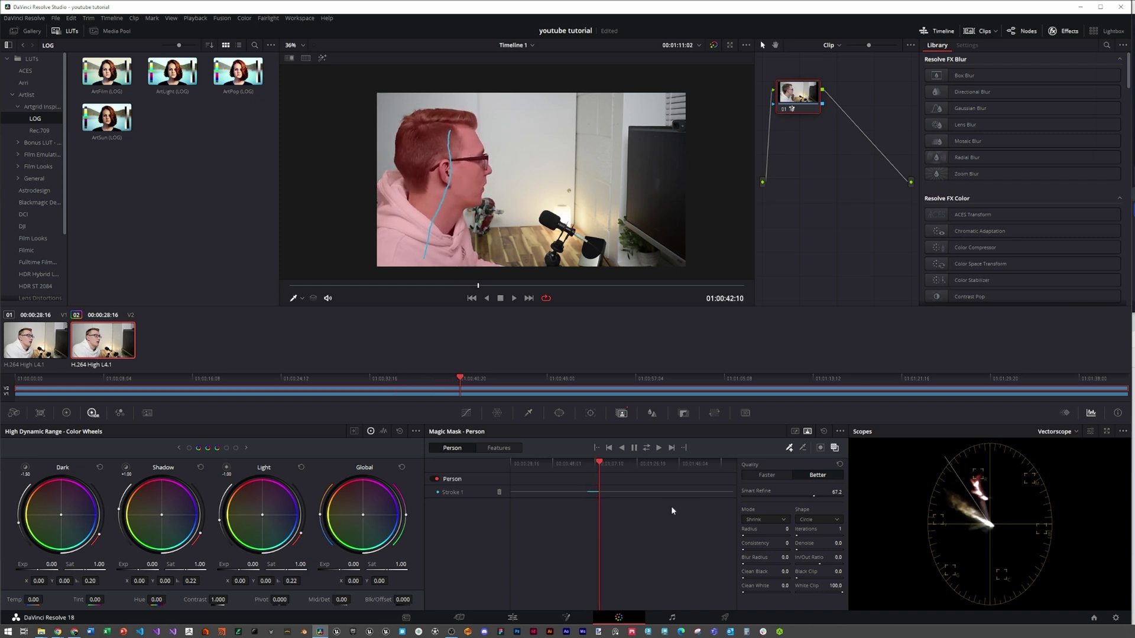
click(634, 448)
click(605, 463)
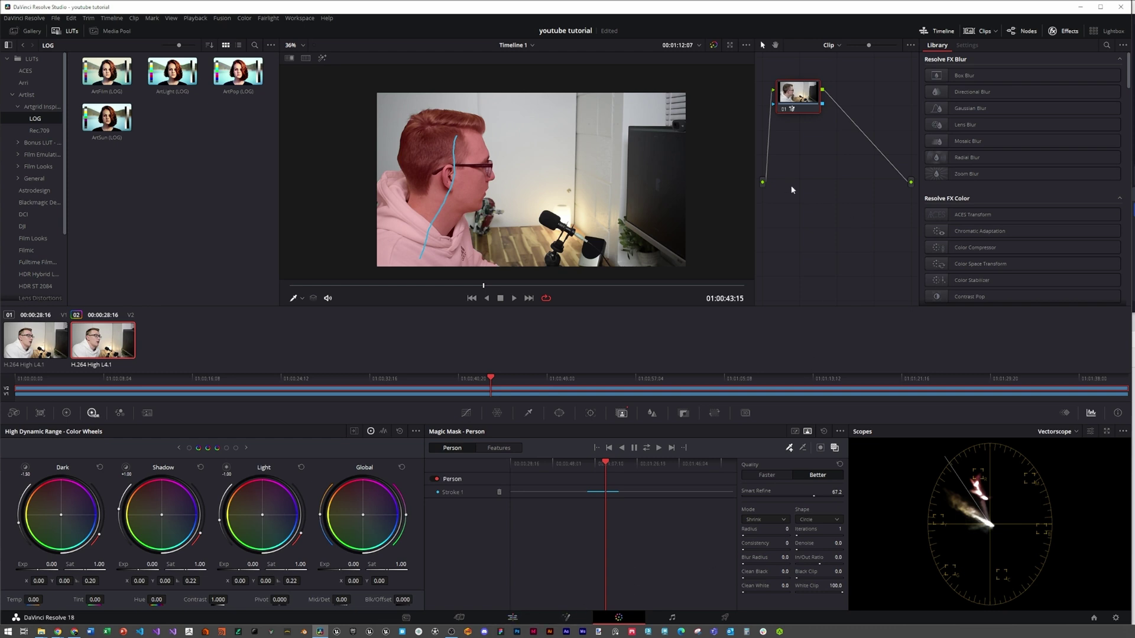
Add an alpha output and wire the mask node's key output to it.
right_click(844, 153)
click(858, 191)
drag(822, 104, 904, 199)
click(513, 617)
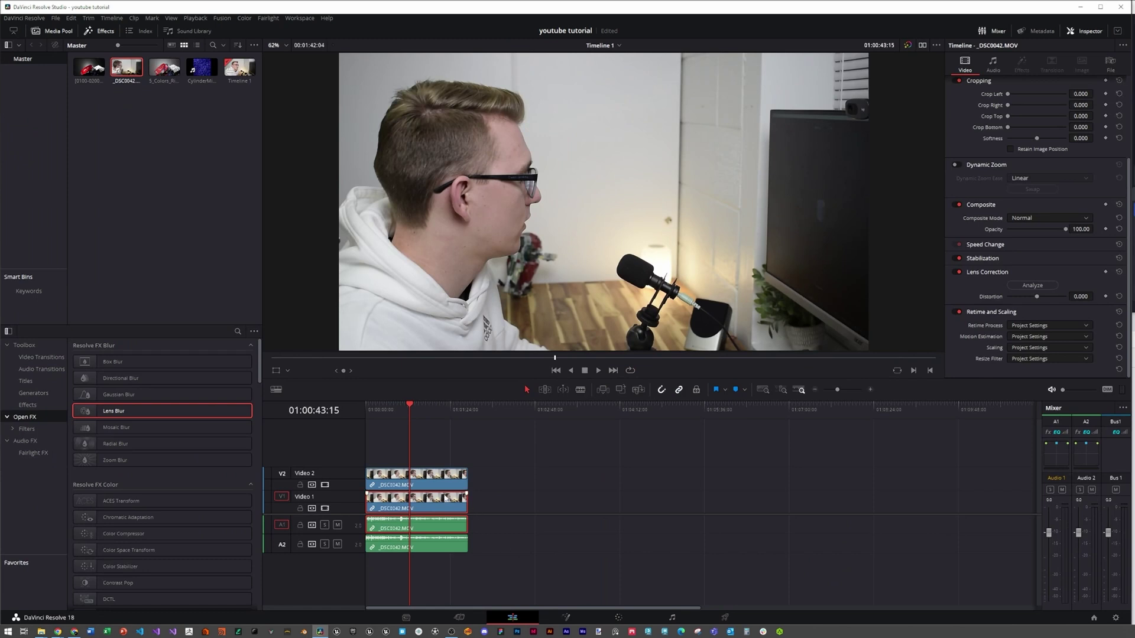
Check the cut-out by toggling Video 2 and Video 1 track visibility.
click(618, 617)
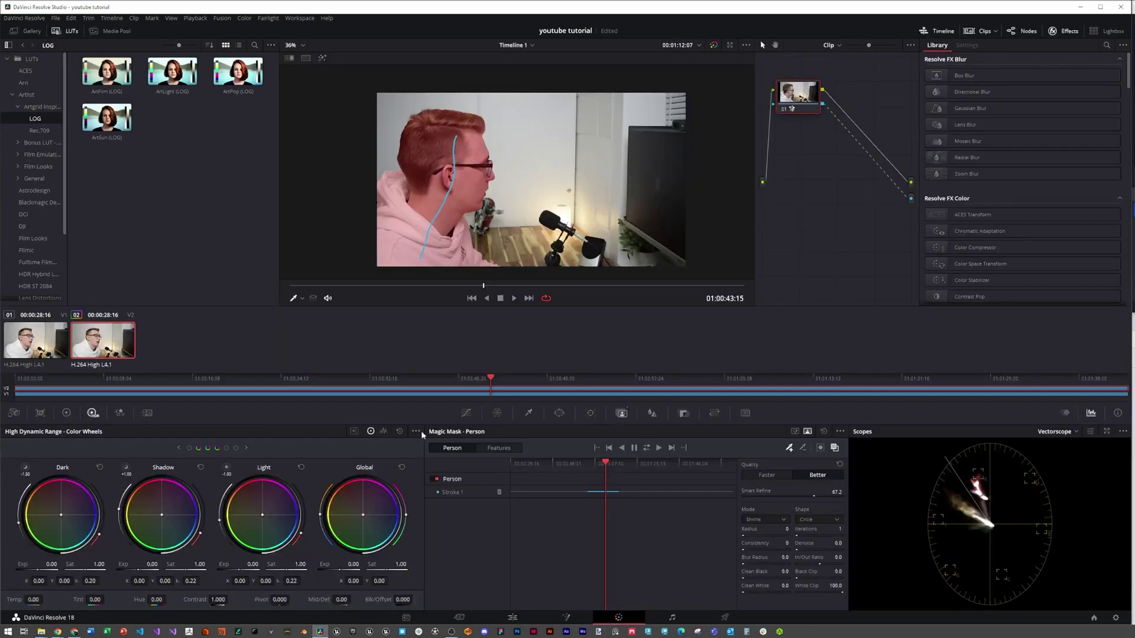
click(513, 617)
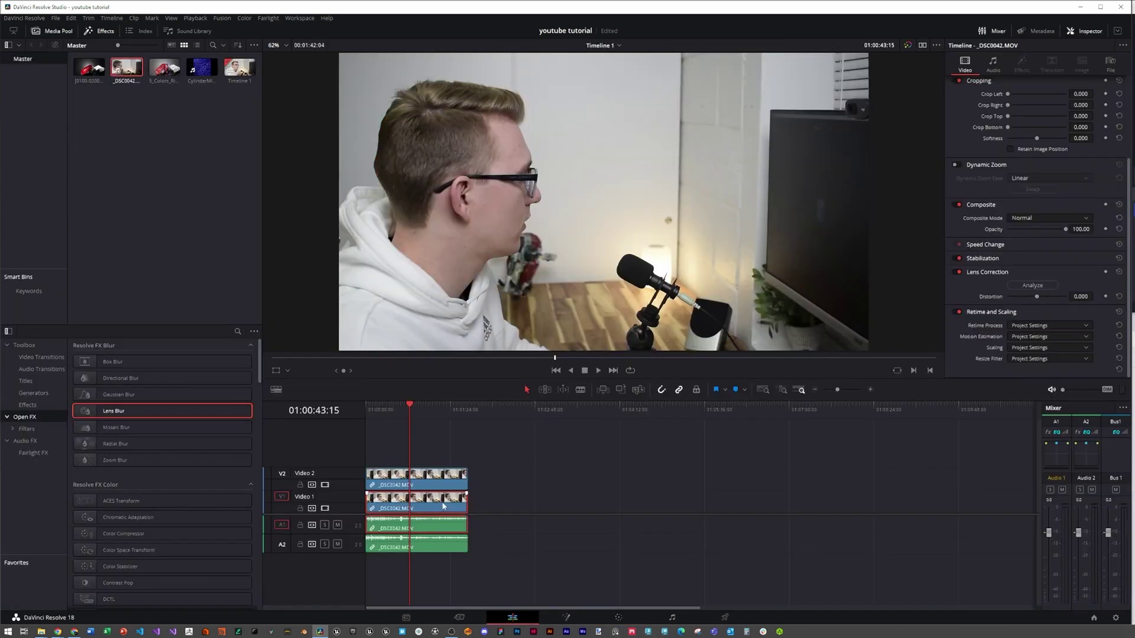
click(325, 485)
click(324, 484)
click(325, 508)
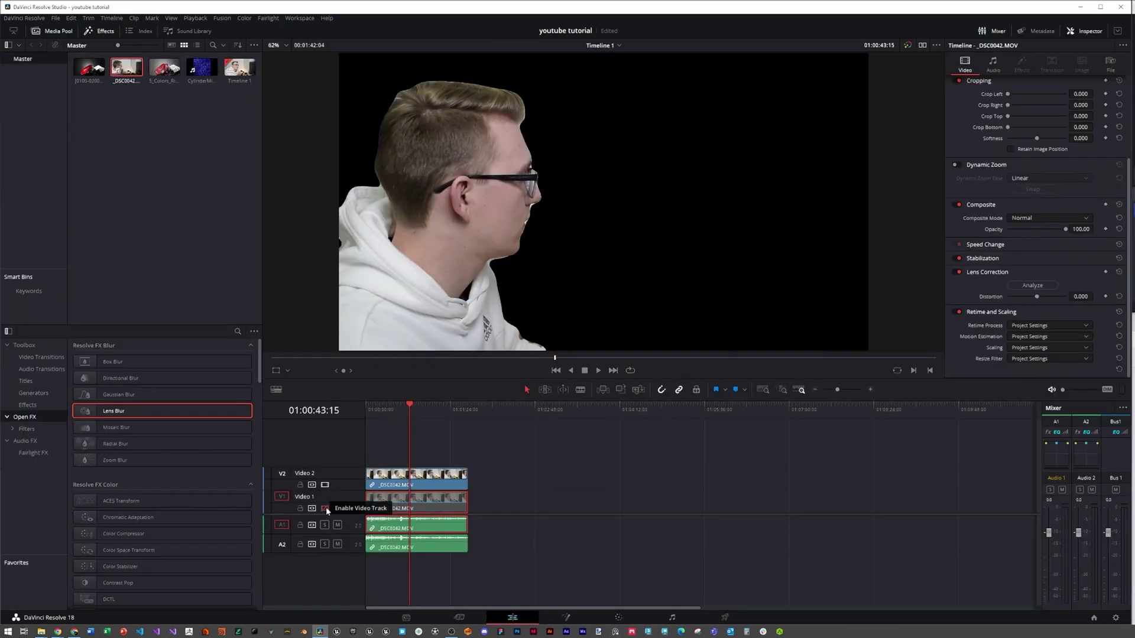
click(325, 509)
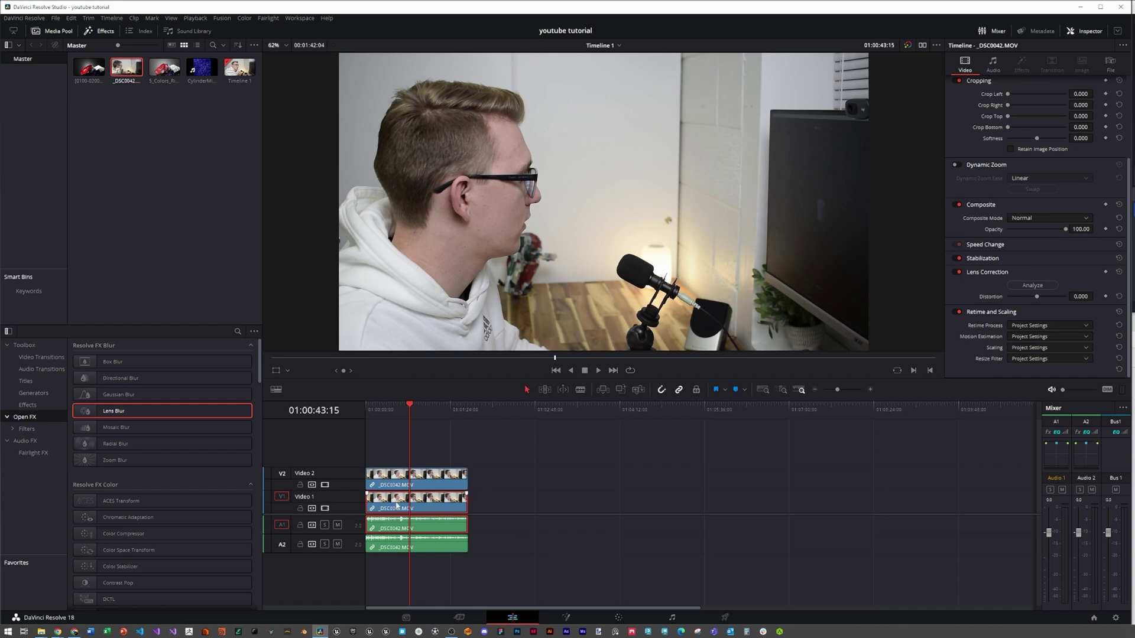
Apply Lens Blur to the Video 1 background clip with Blur Size 2.94.
drag(152, 412, 417, 503)
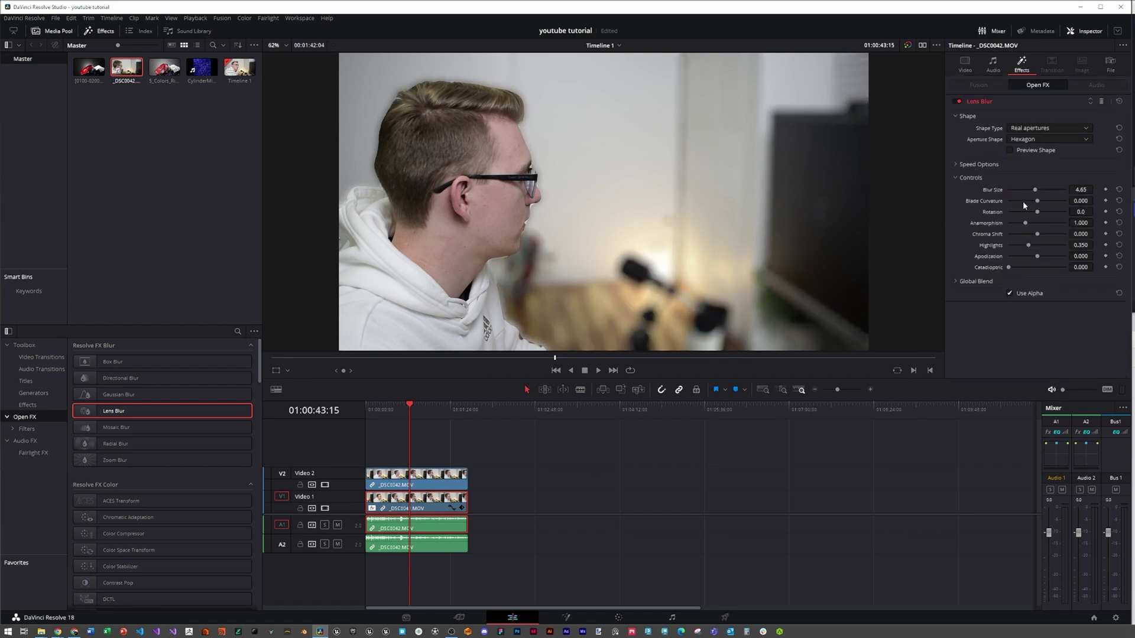
click(1016, 189)
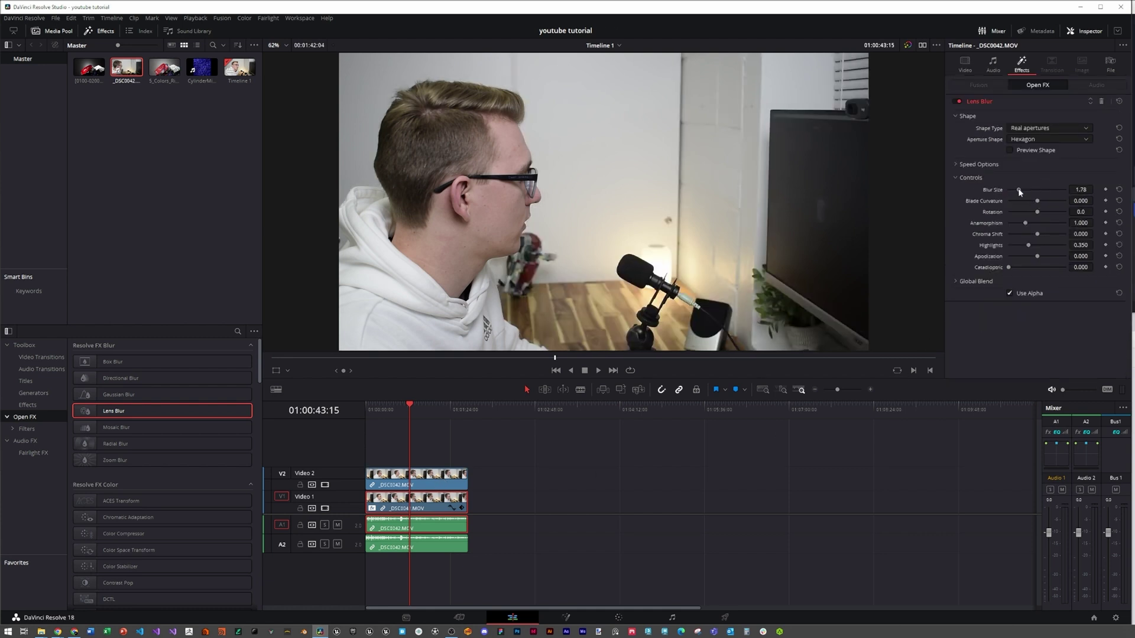
drag(1020, 190, 1026, 192)
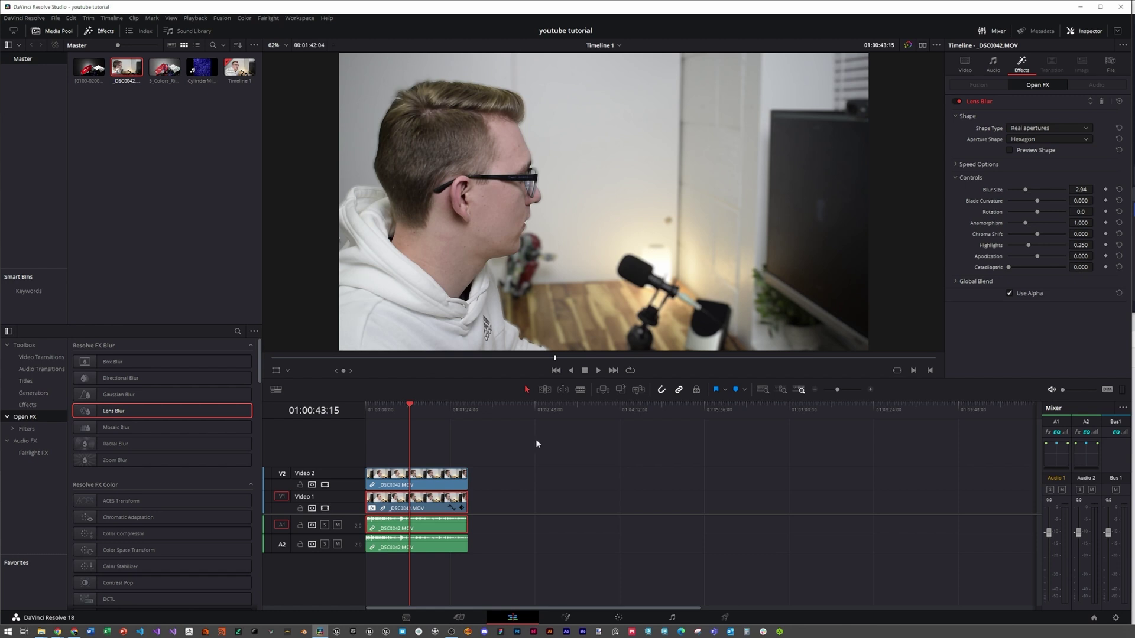
click(618, 617)
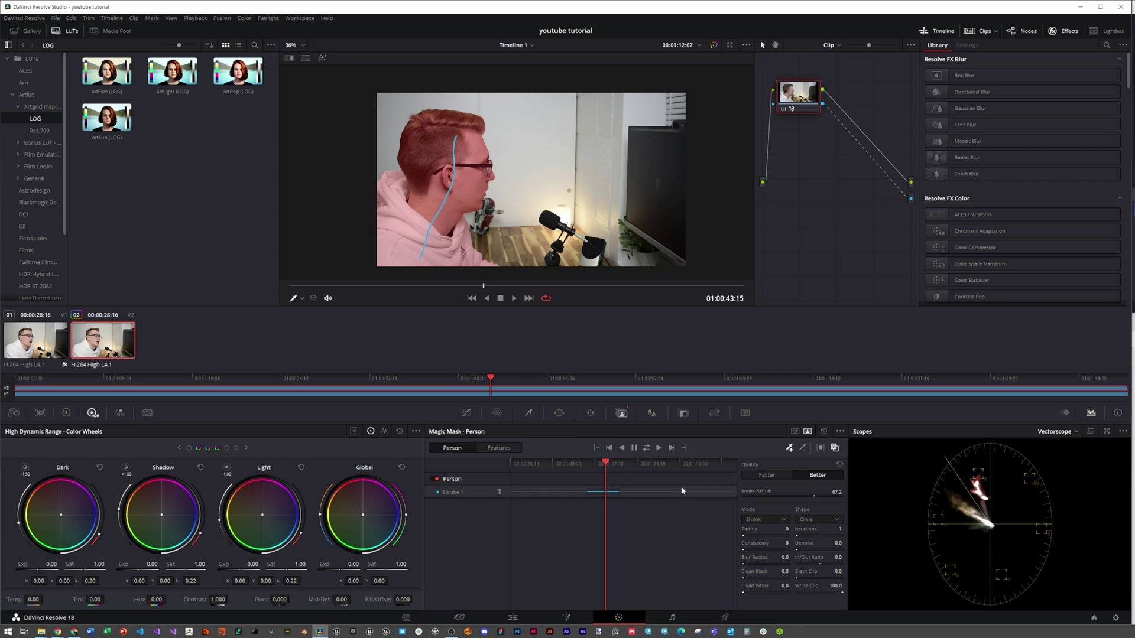
click(56, 18)
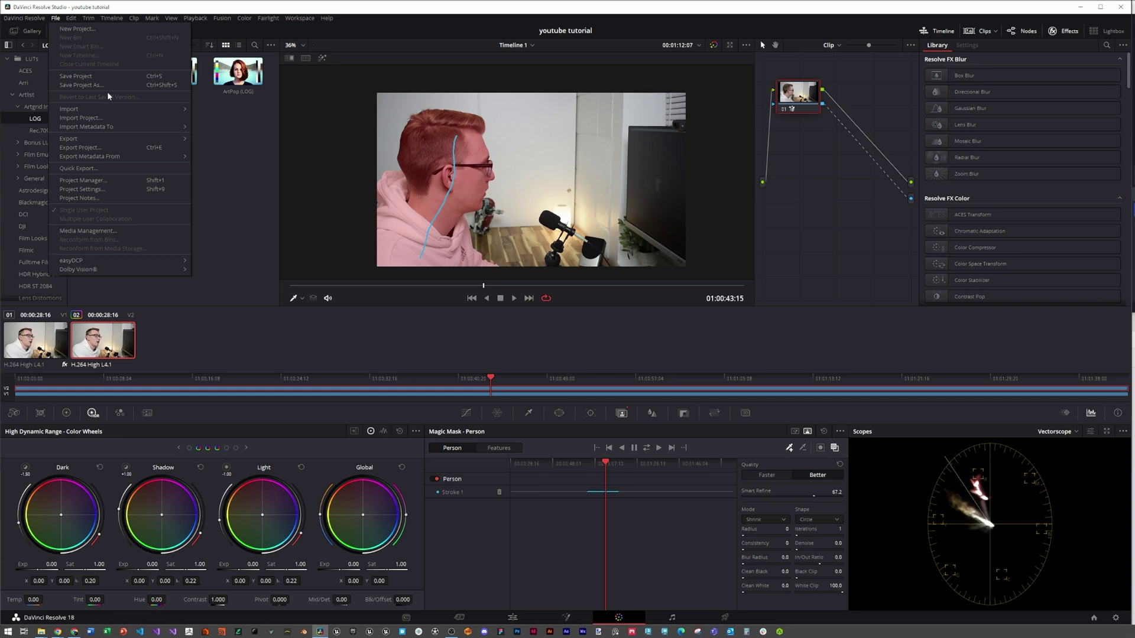
Load the Film and episodic reel project from the Project Manager.
click(143, 180)
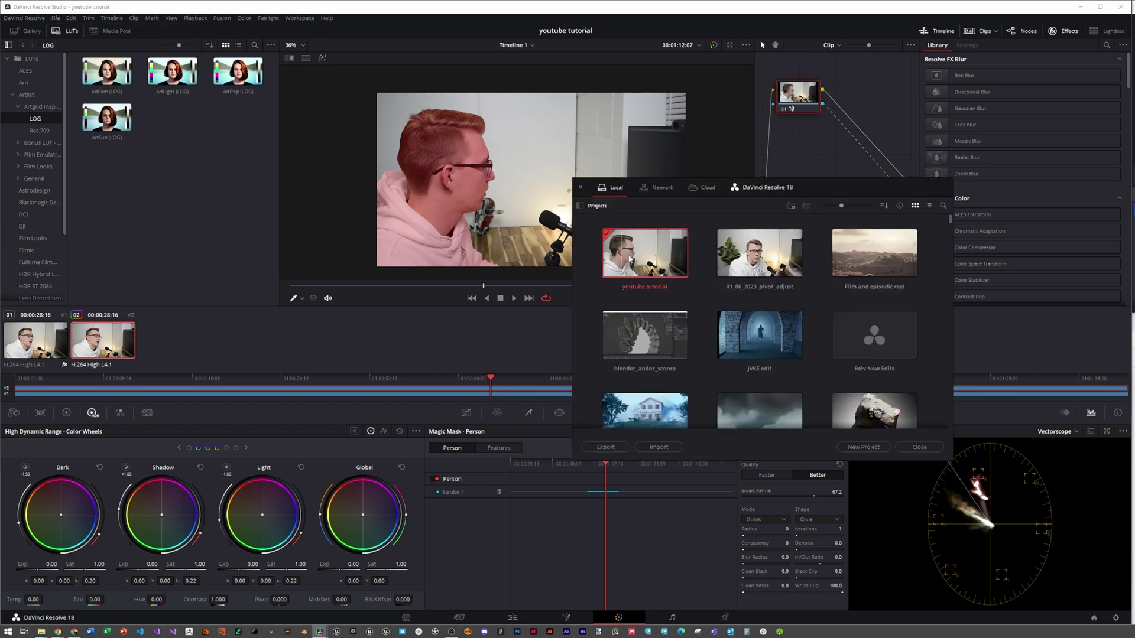
double_click(873, 262)
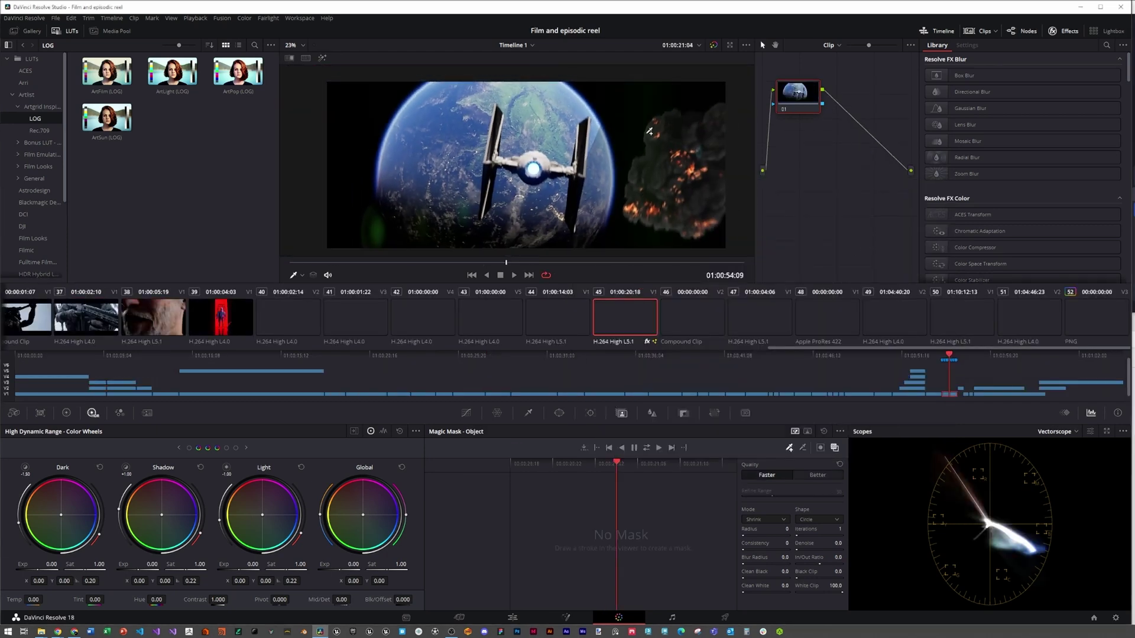
click(550, 620)
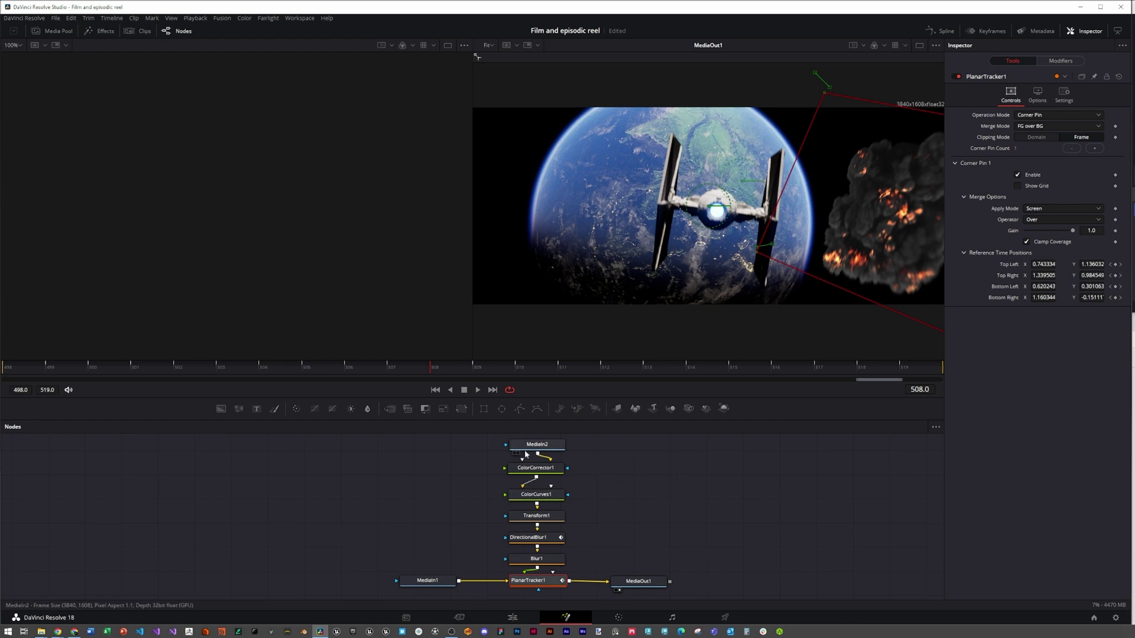
Preview each node from MediaIn1, MediaIn2 and ColorCorrector1 through Blur1 and PlanarTracker1 in the left viewer.
click(405, 590)
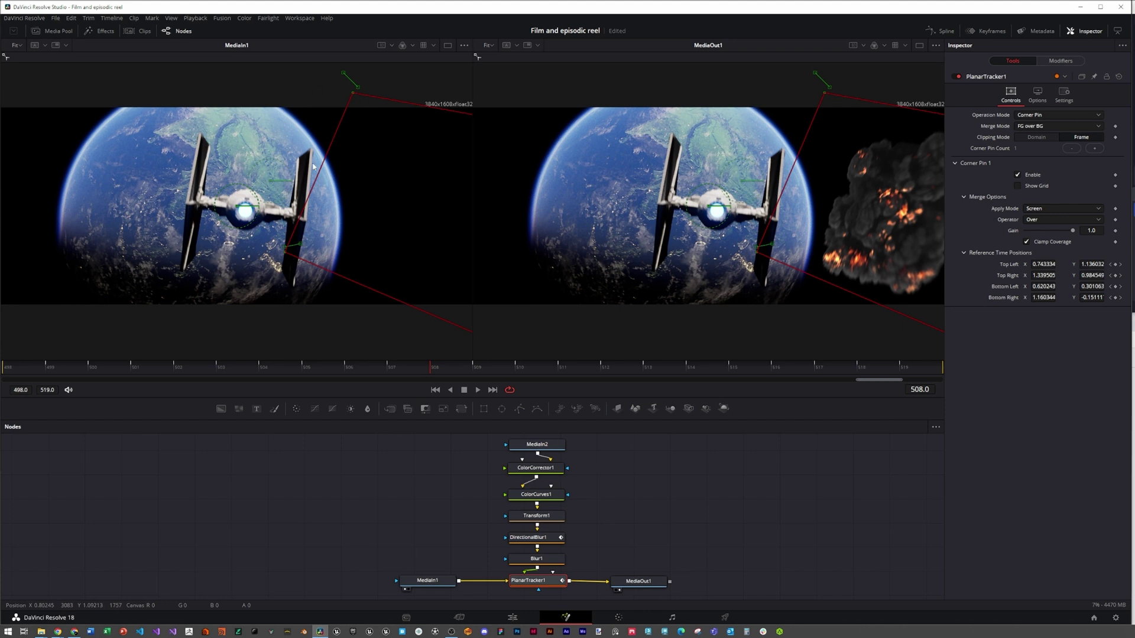
click(514, 453)
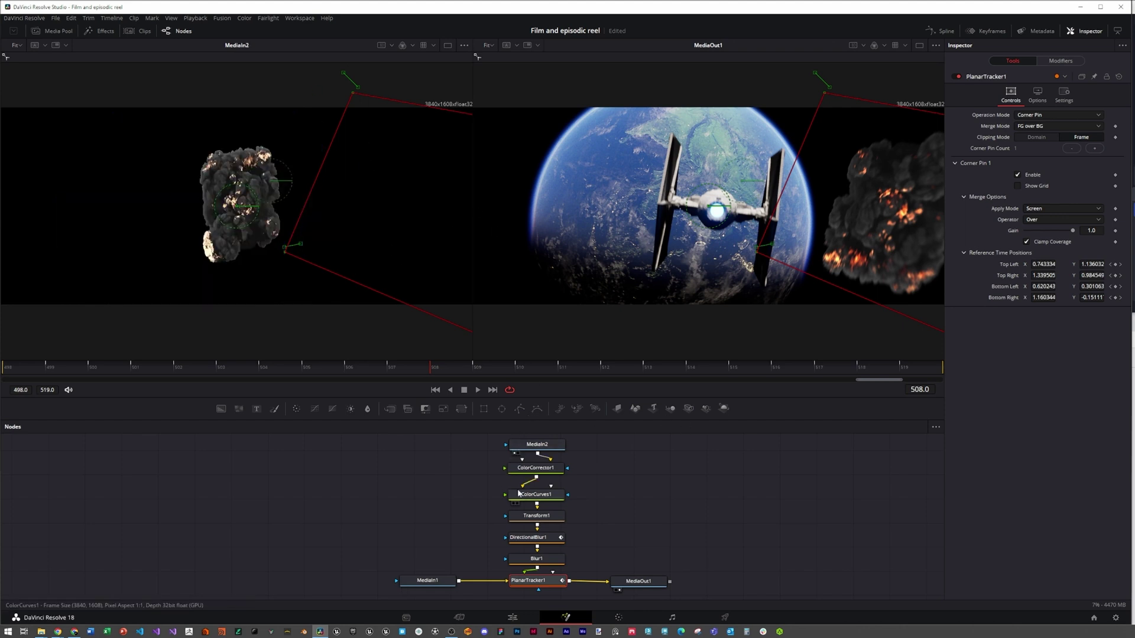
click(536, 468)
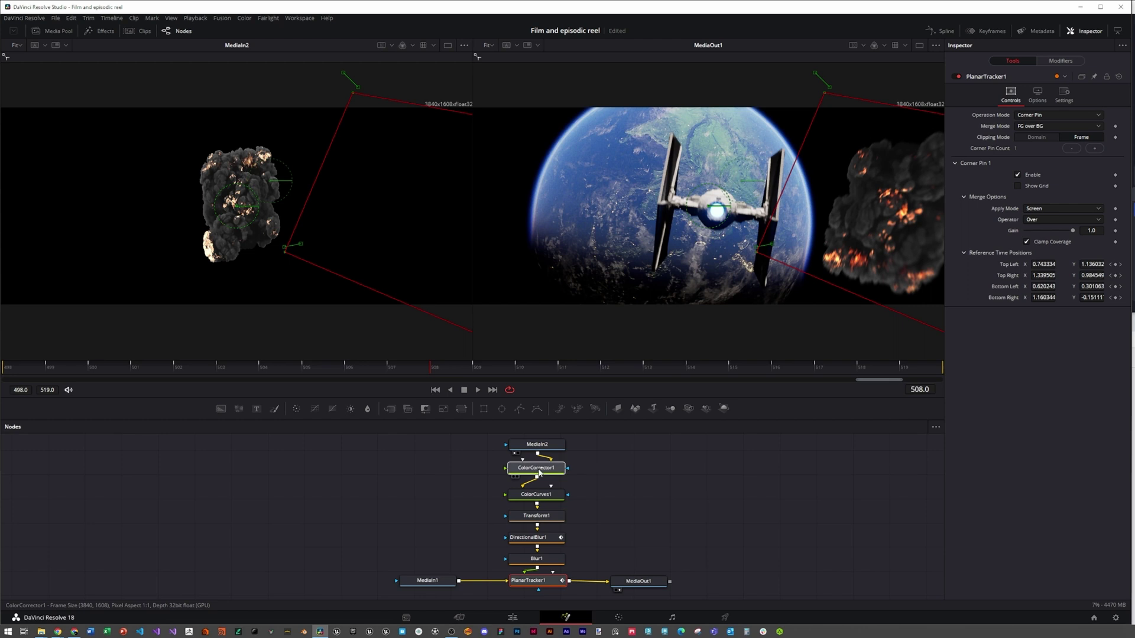
click(514, 477)
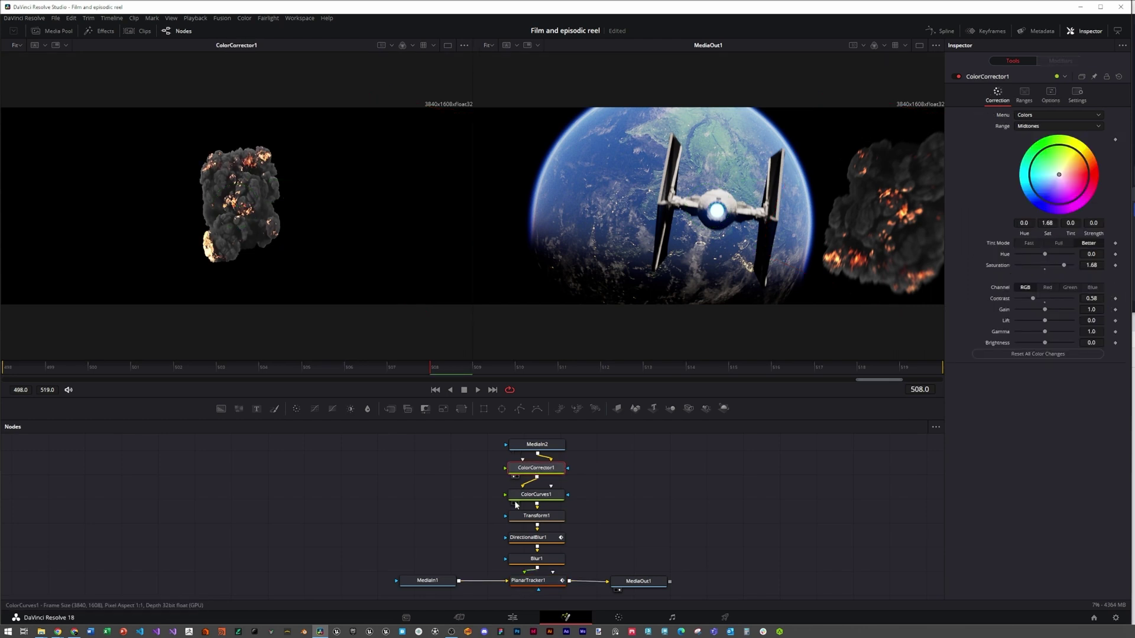
click(514, 504)
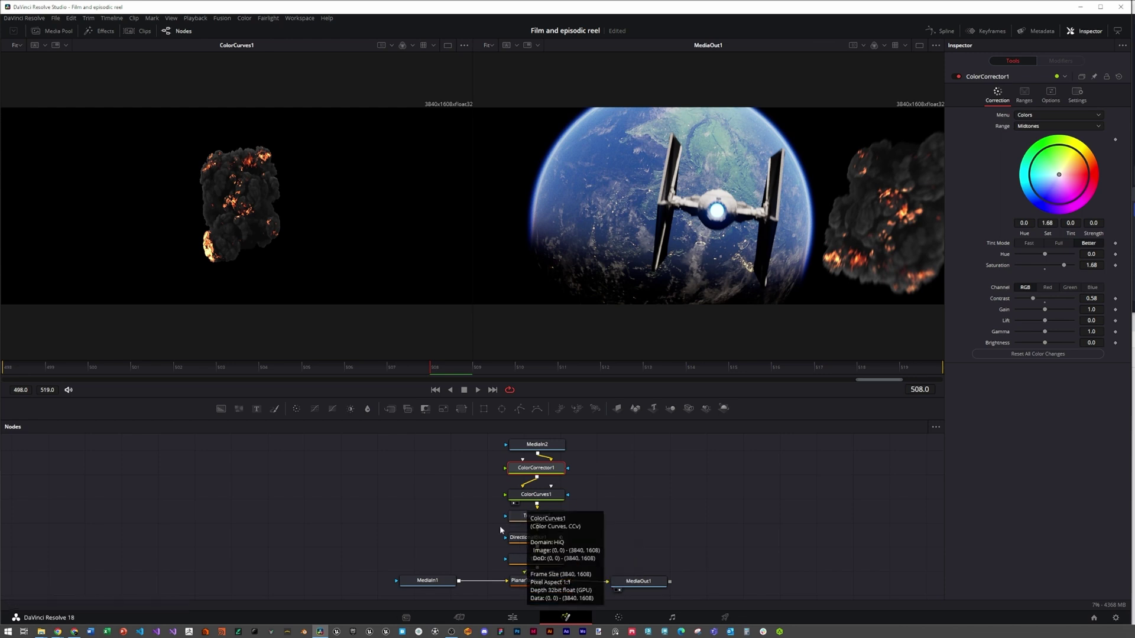
click(514, 526)
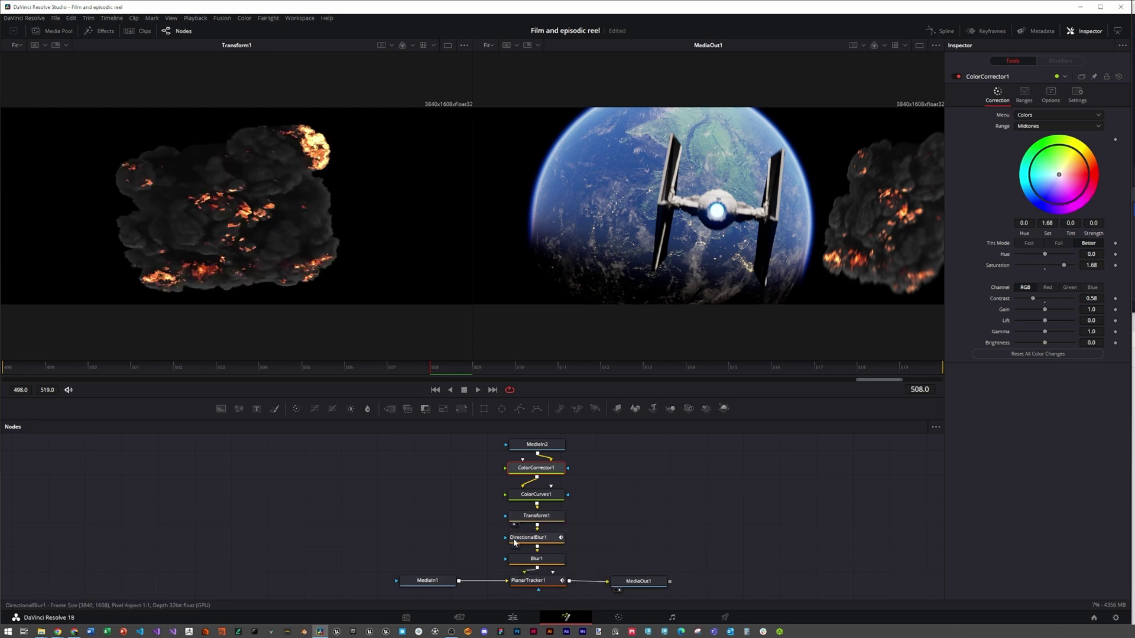
click(513, 547)
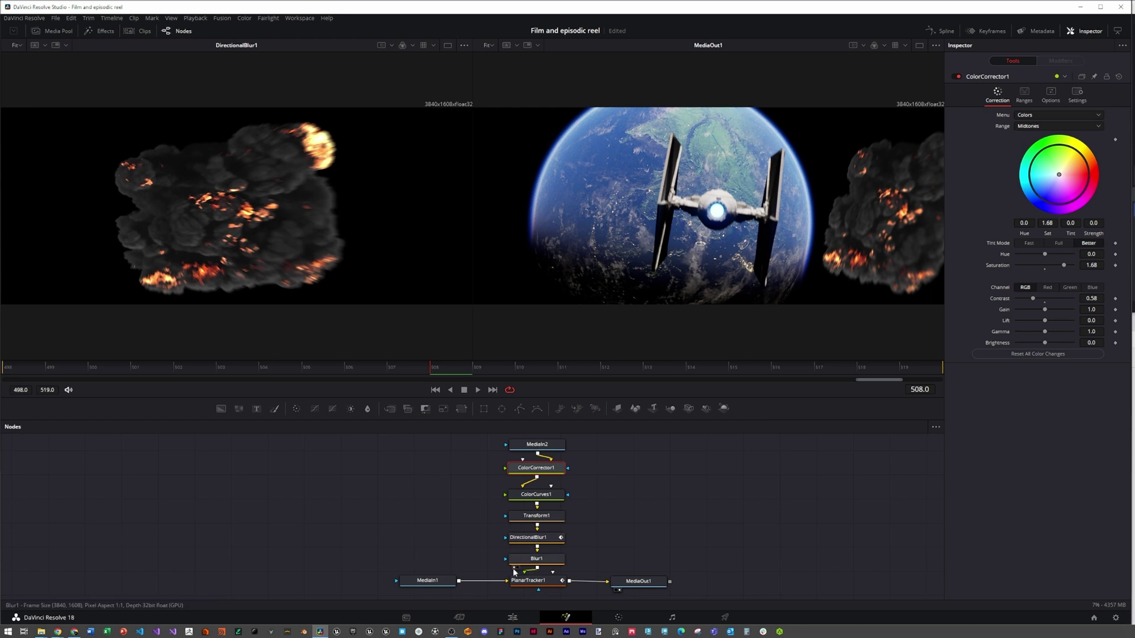
click(513, 569)
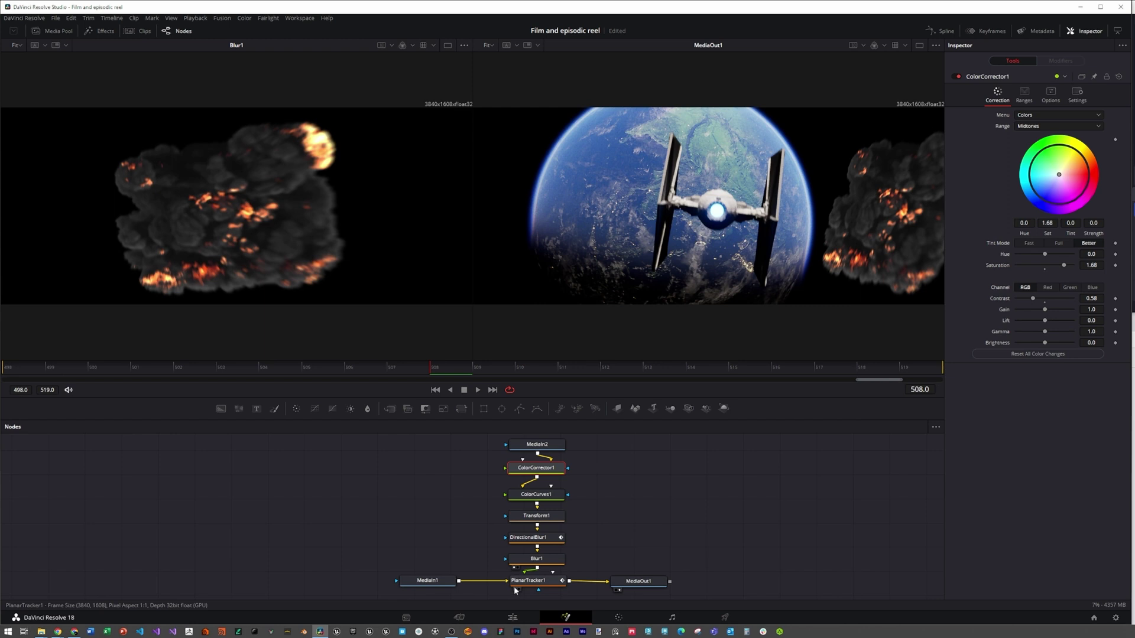
click(514, 588)
Switch PlanarTracker1 to Track mode and step the playhead between frames 511 and 507.
click(530, 580)
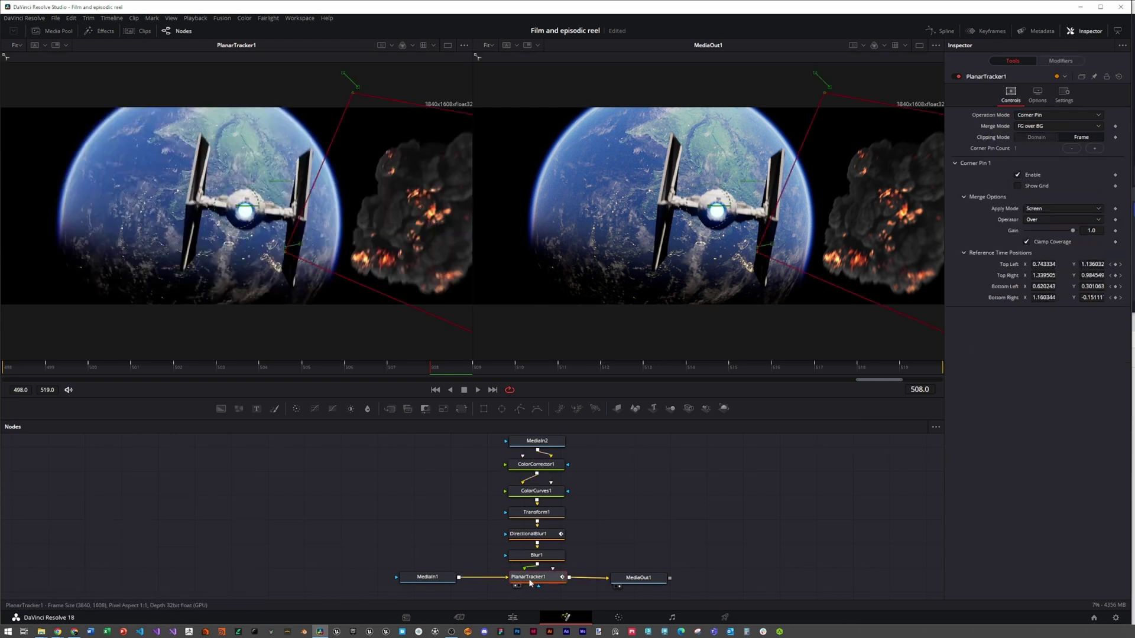
click(1060, 115)
click(1029, 127)
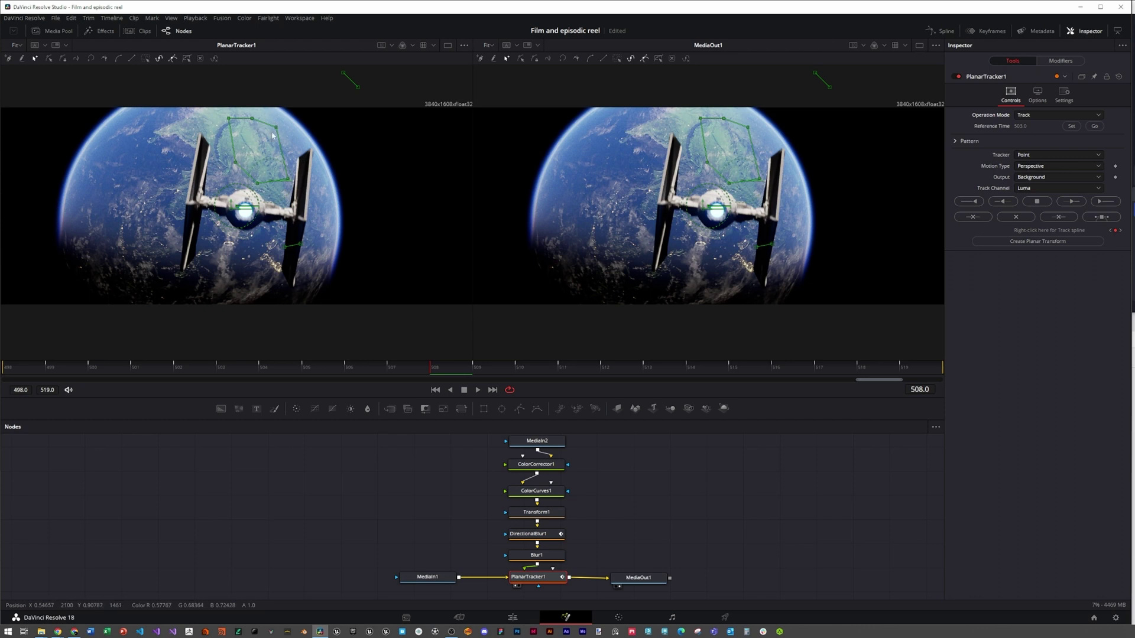
click(572, 370)
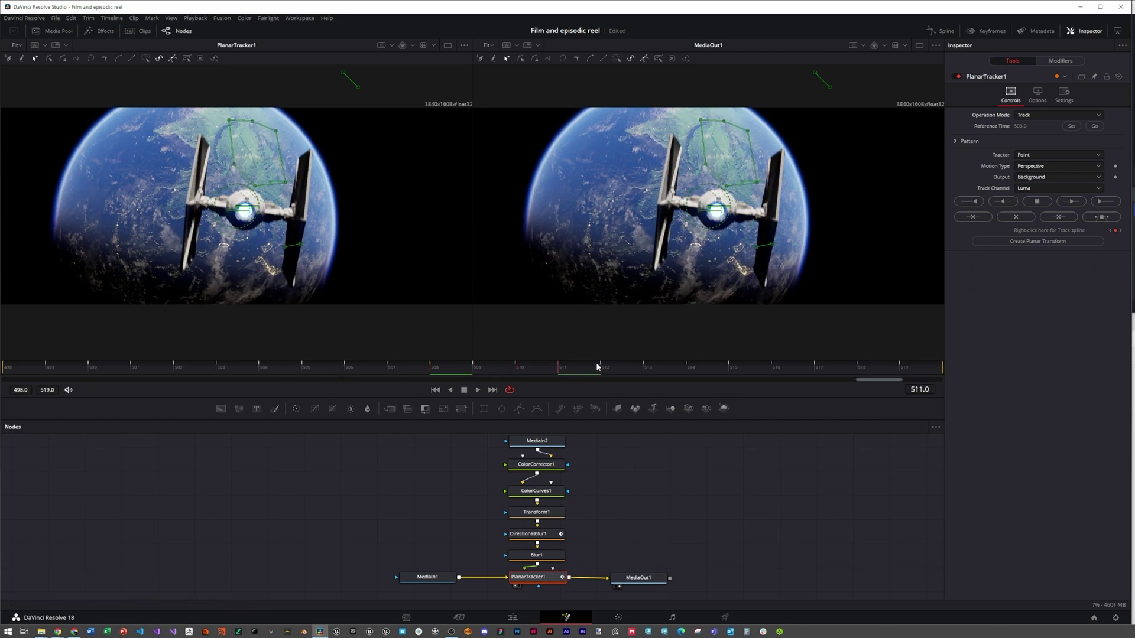
click(388, 369)
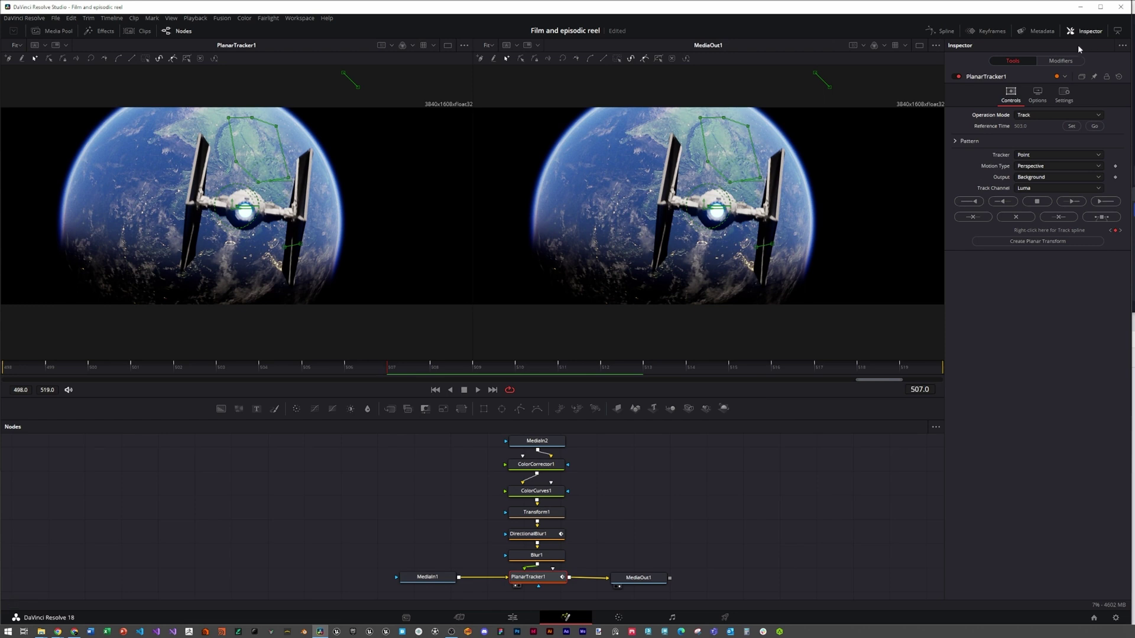
Return PlanarTracker1 to Corner Pin mode and select MediaOut1 to view the final composite.
click(1047, 115)
click(1043, 144)
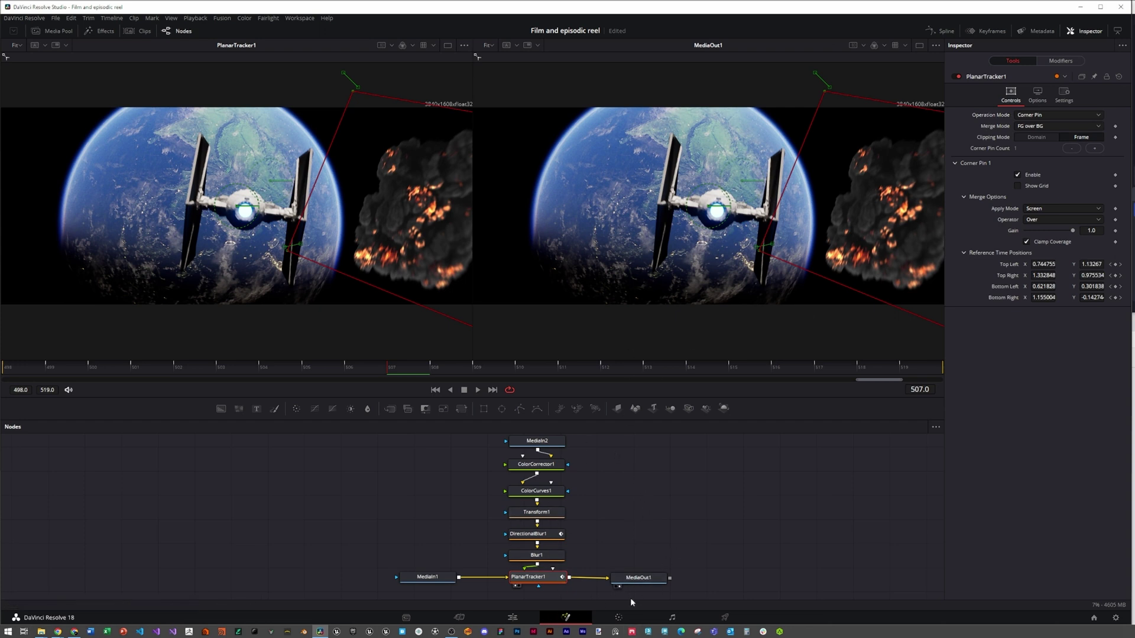
click(641, 576)
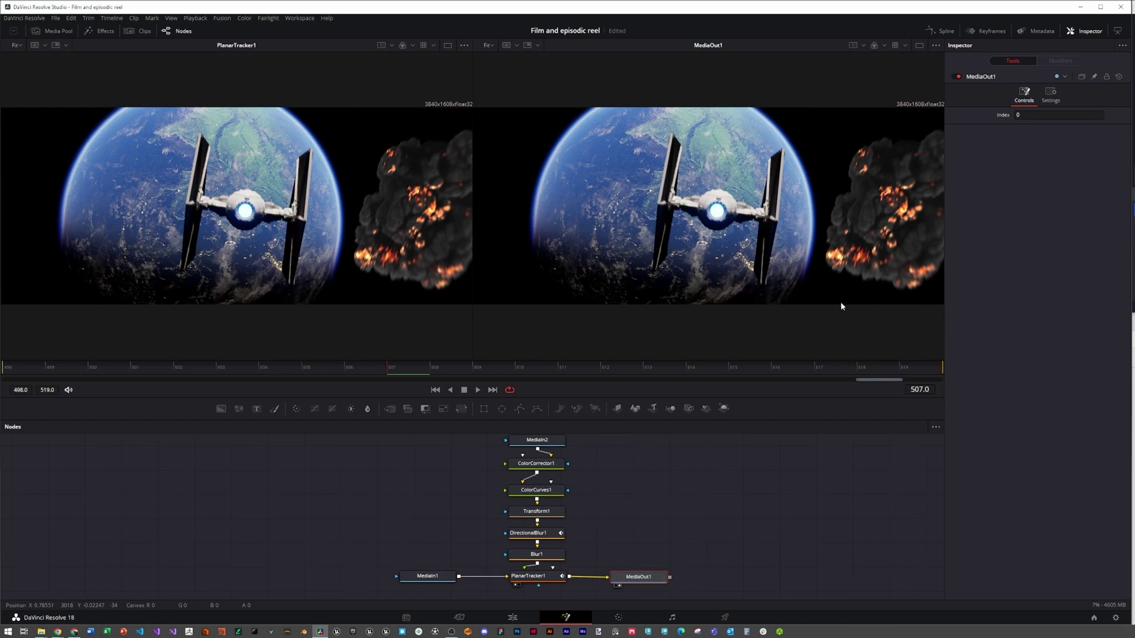